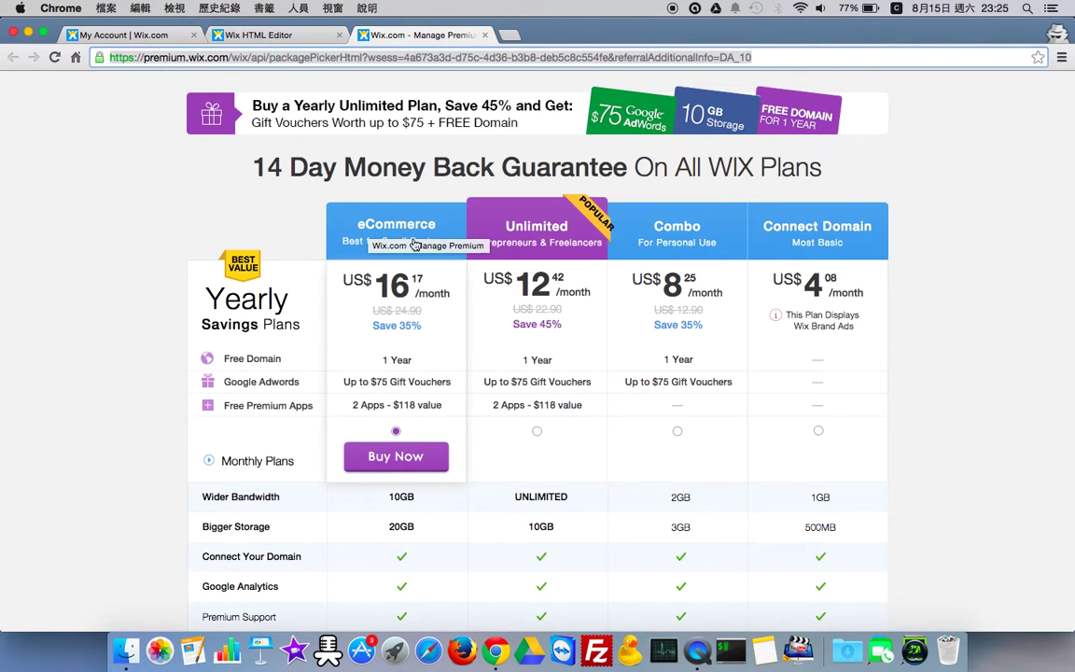
# - Return to the site editor and inspect the product gallery's options on several products
pyautogui.scroll(-1, 395, 321)
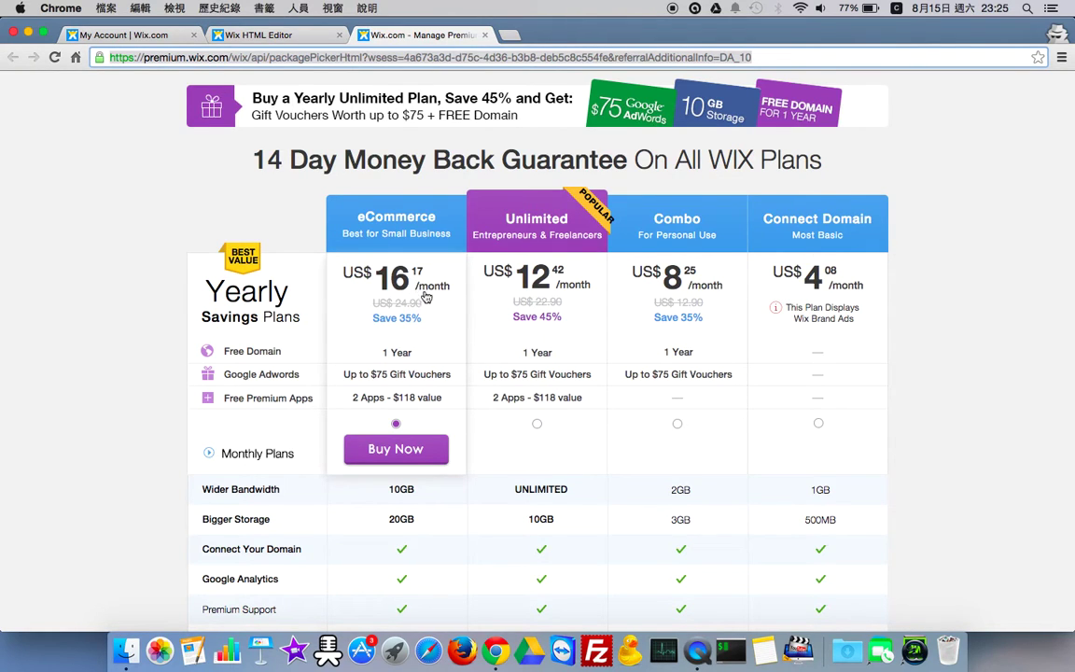
pyautogui.scroll(-2, 392, 317)
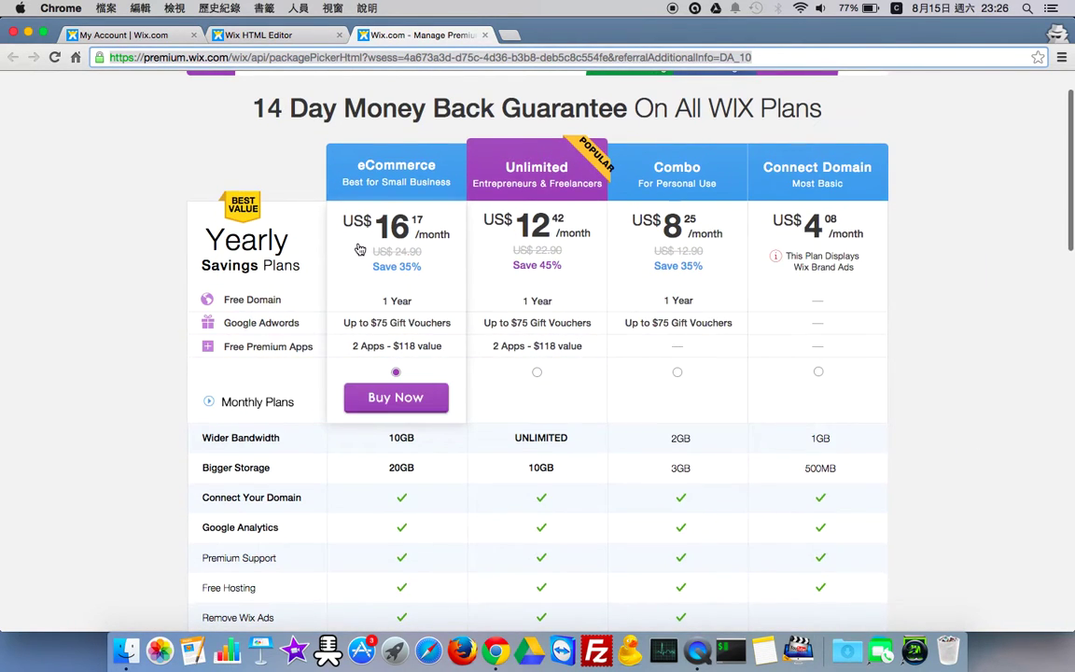
pyautogui.scroll(2, 360, 249)
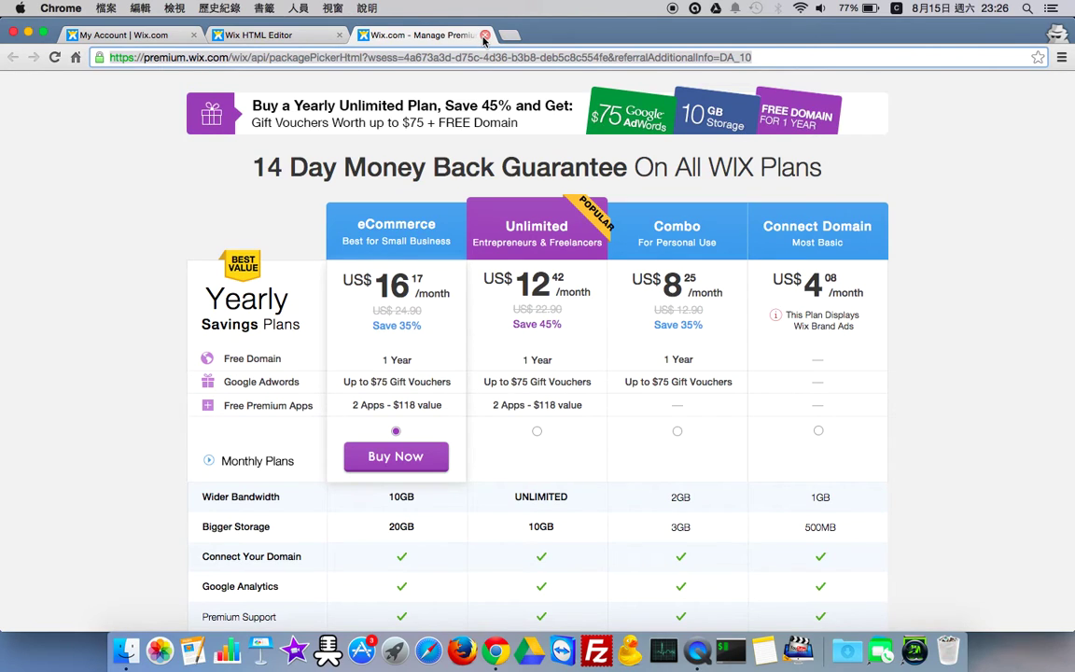
pyautogui.click(317, 37)
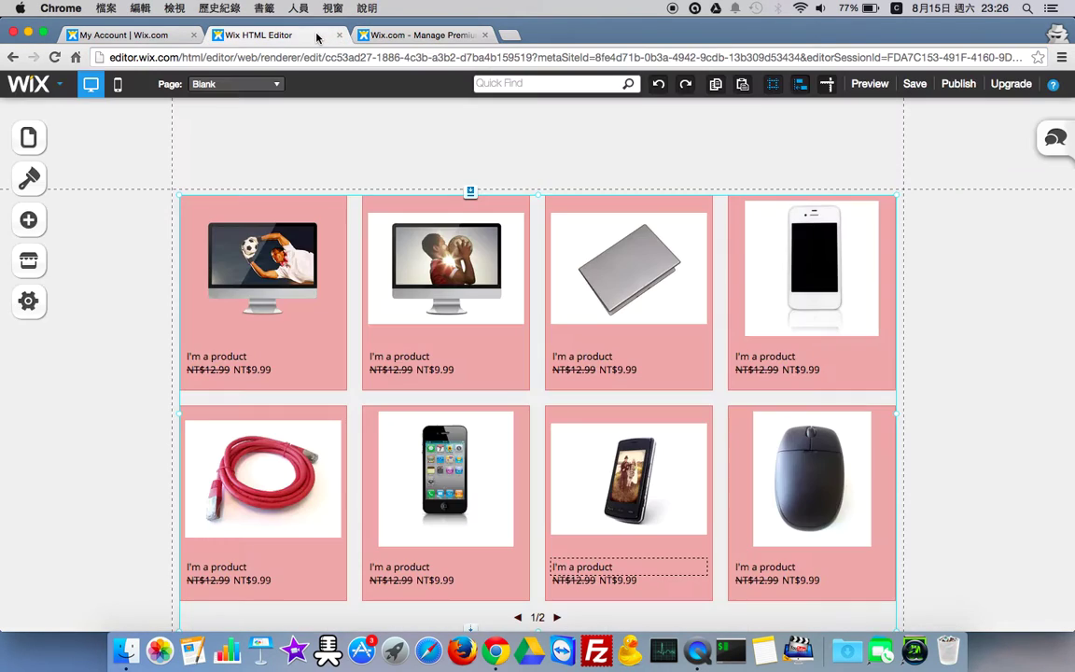
pyautogui.click(308, 302)
pyautogui.click(451, 264)
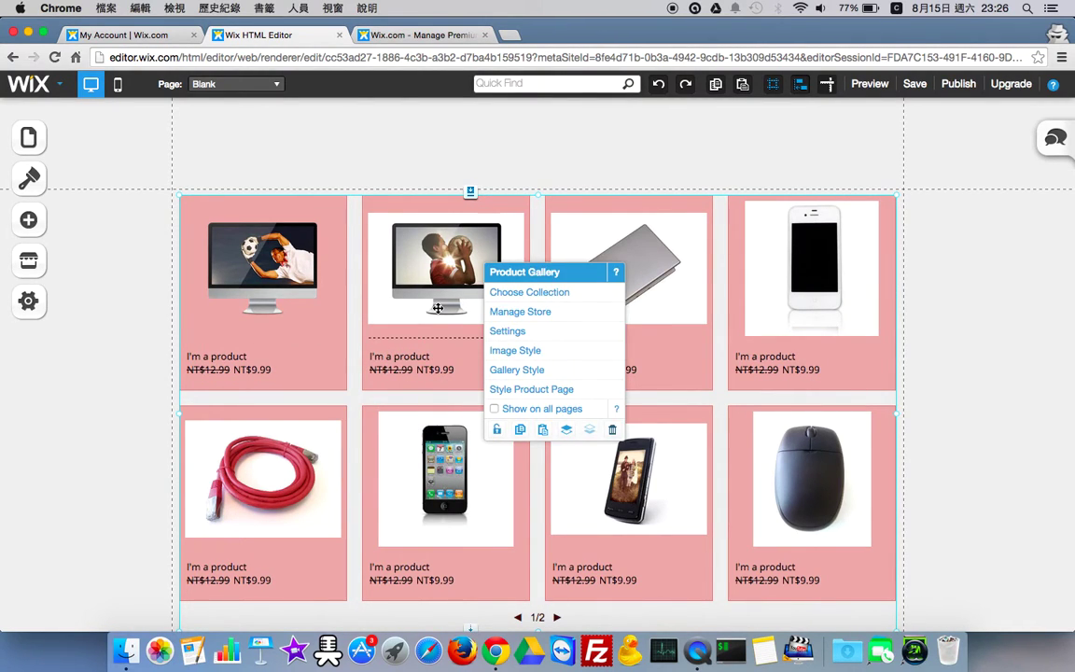
pyautogui.click(319, 290)
pyautogui.click(428, 276)
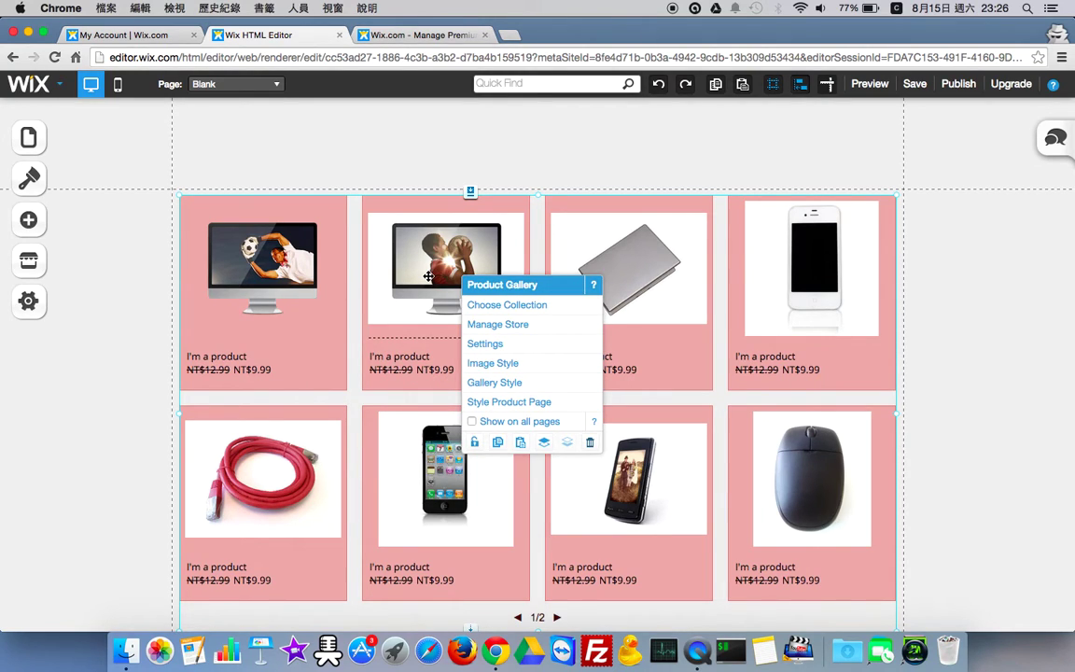
pyautogui.click(634, 274)
pyautogui.click(487, 302)
# - Open Manage Store from the product gallery, close it, and reselect the gallery
pyautogui.click(324, 299)
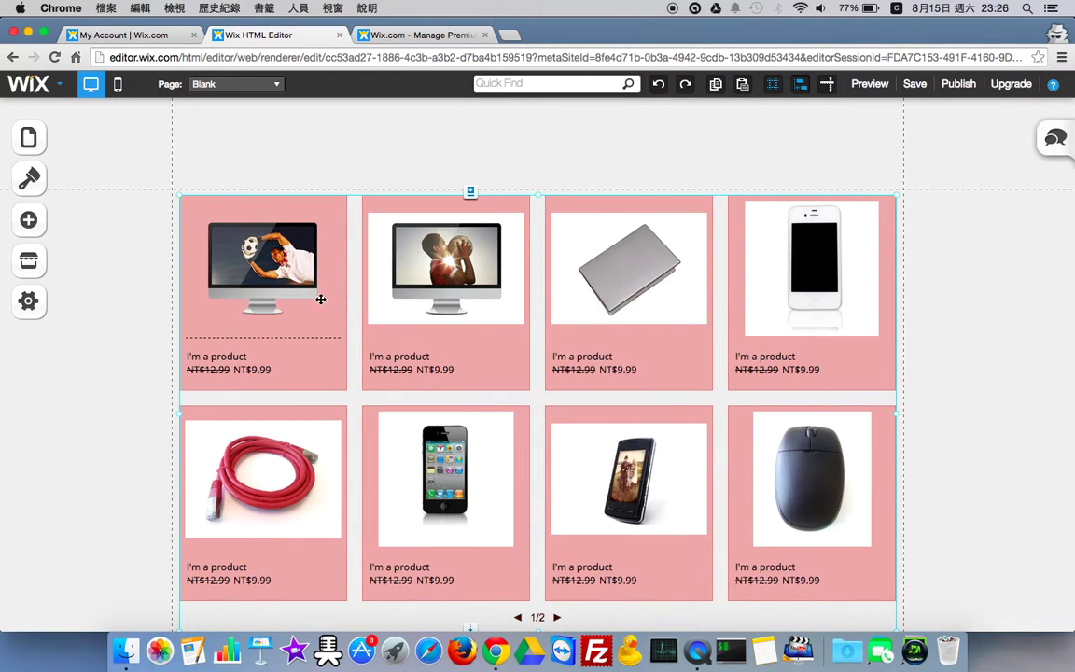
pyautogui.click(324, 299)
pyautogui.click(378, 252)
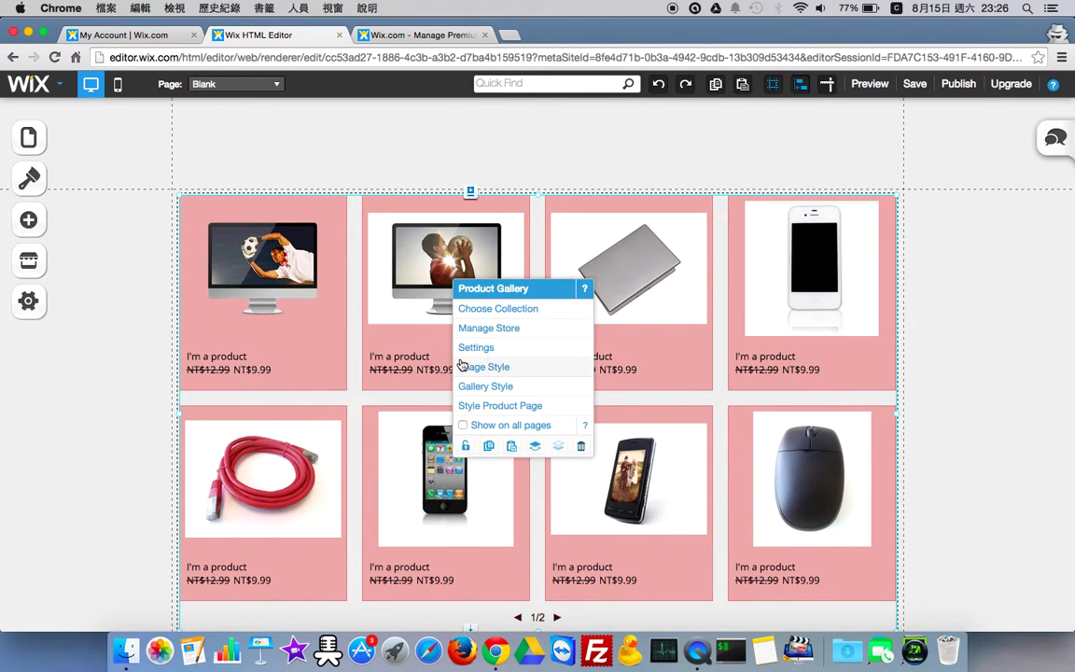
pyautogui.click(484, 330)
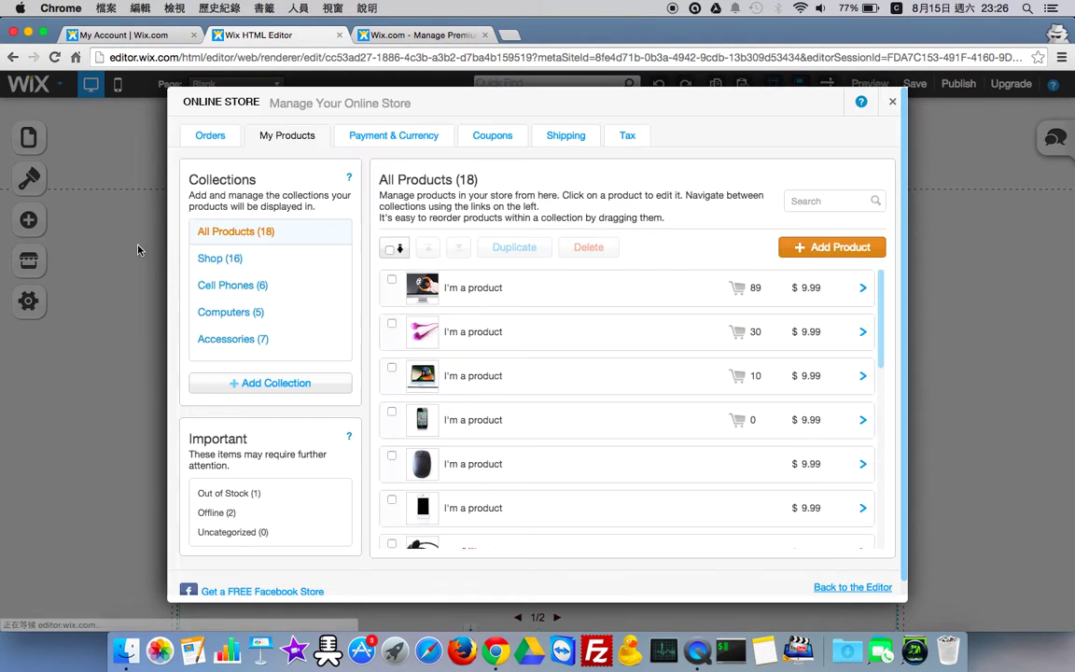
pyautogui.click(893, 100)
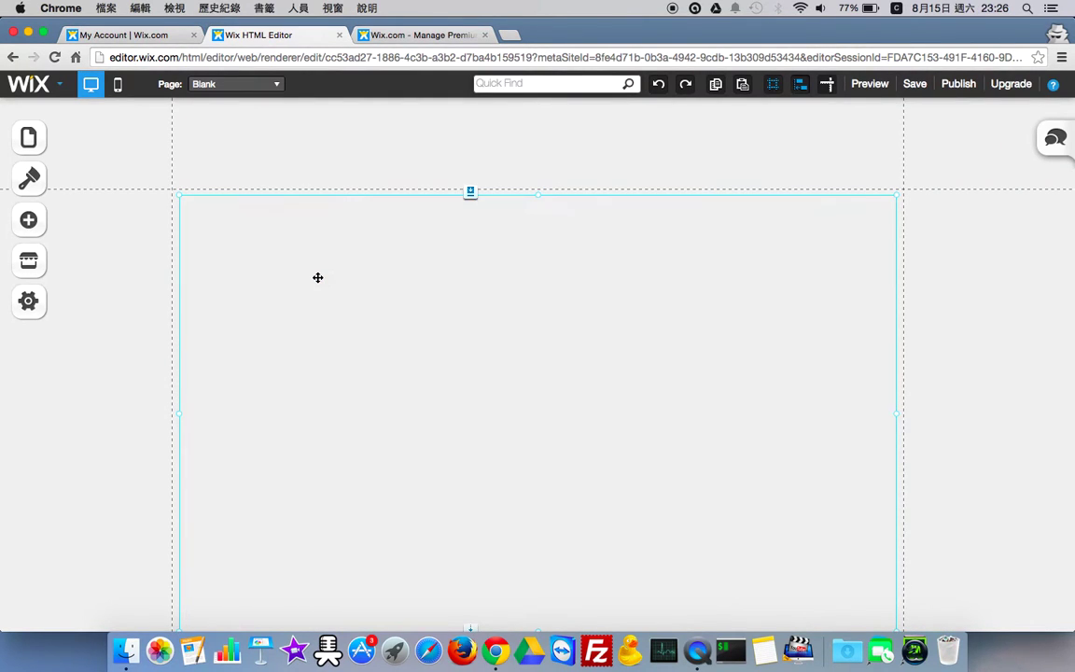
pyautogui.click(317, 278)
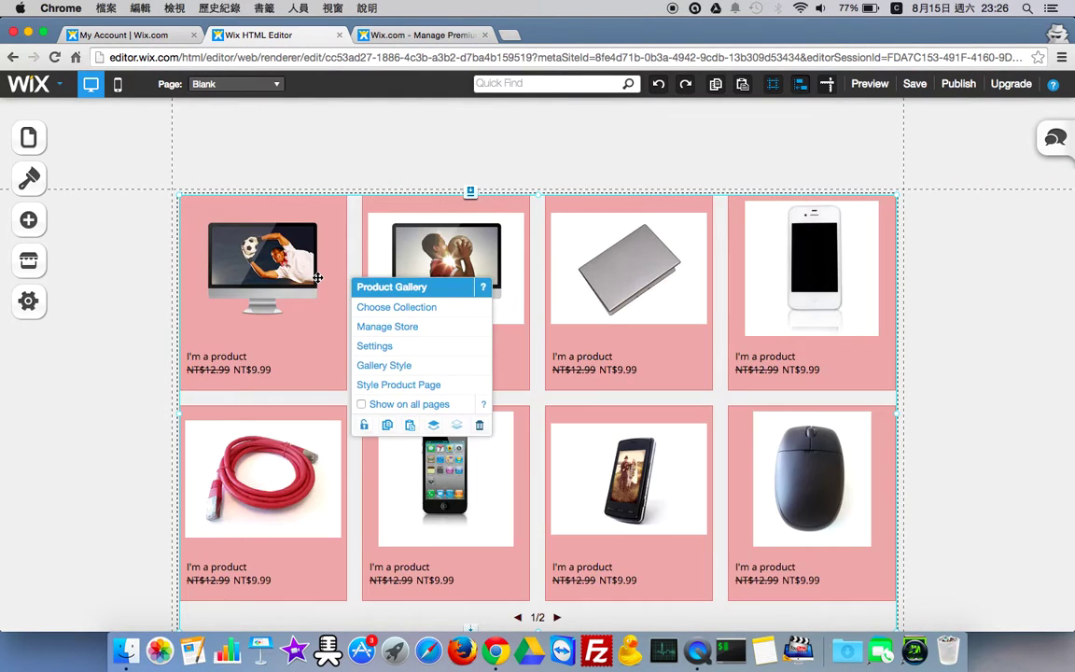
# - In the Online Store manager, view Orders and My Products, then go to Payment & Currency
pyautogui.click(373, 332)
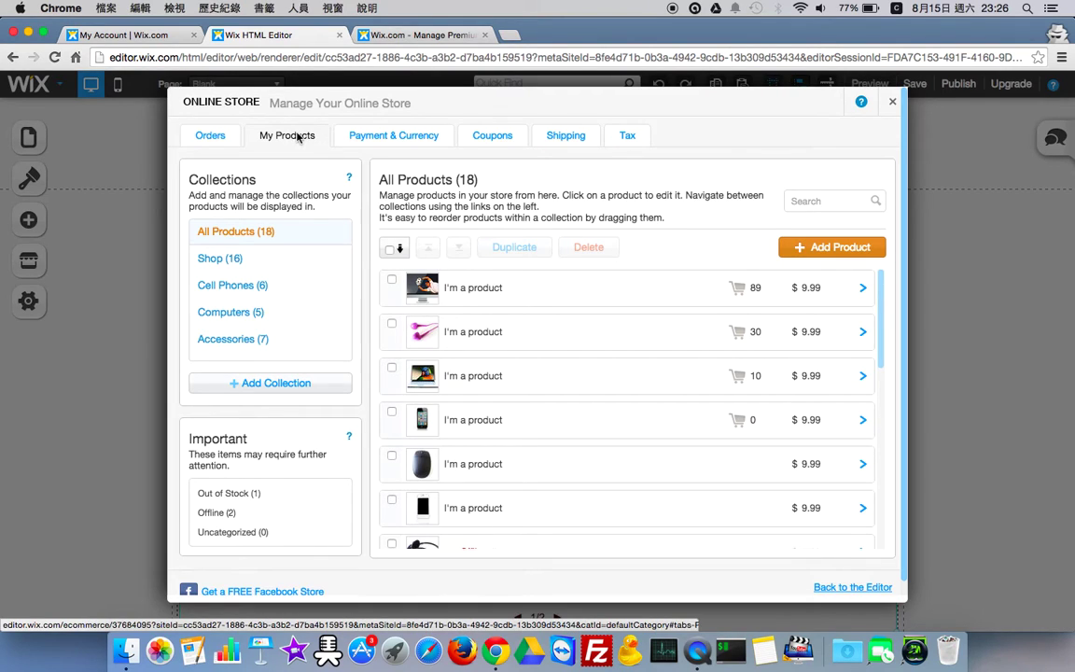
pyautogui.click(216, 137)
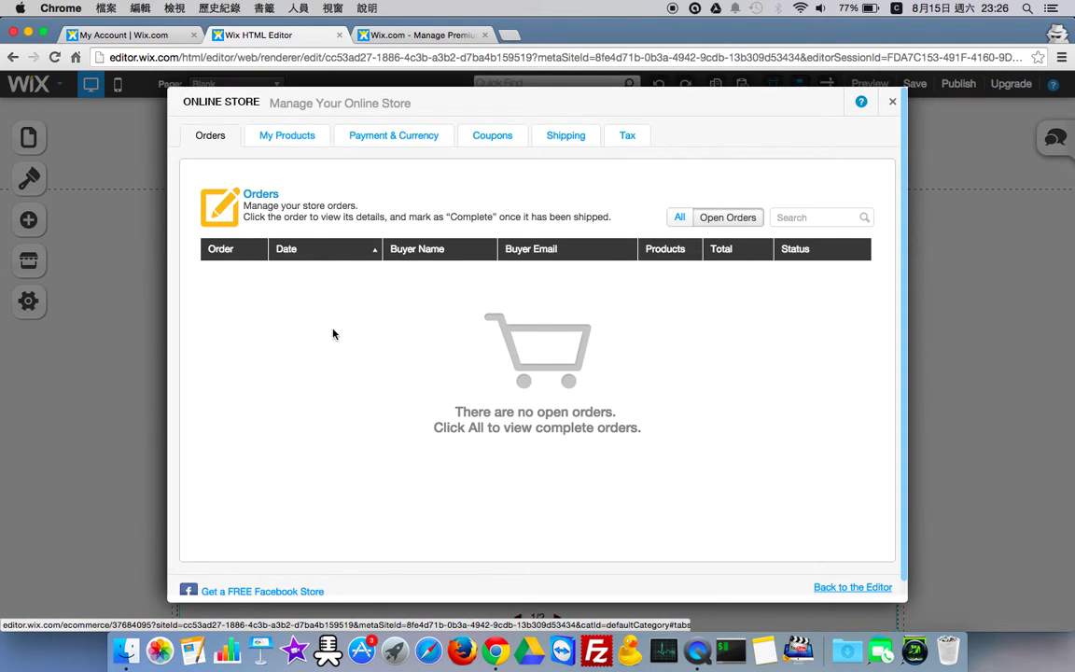
pyautogui.click(281, 140)
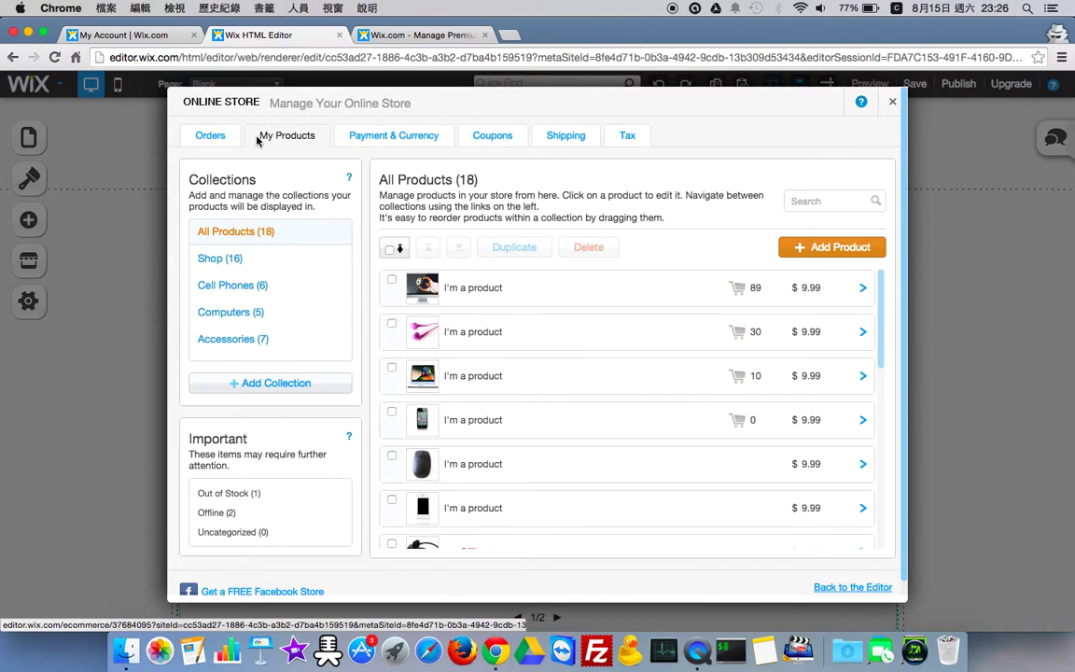
pyautogui.click(386, 143)
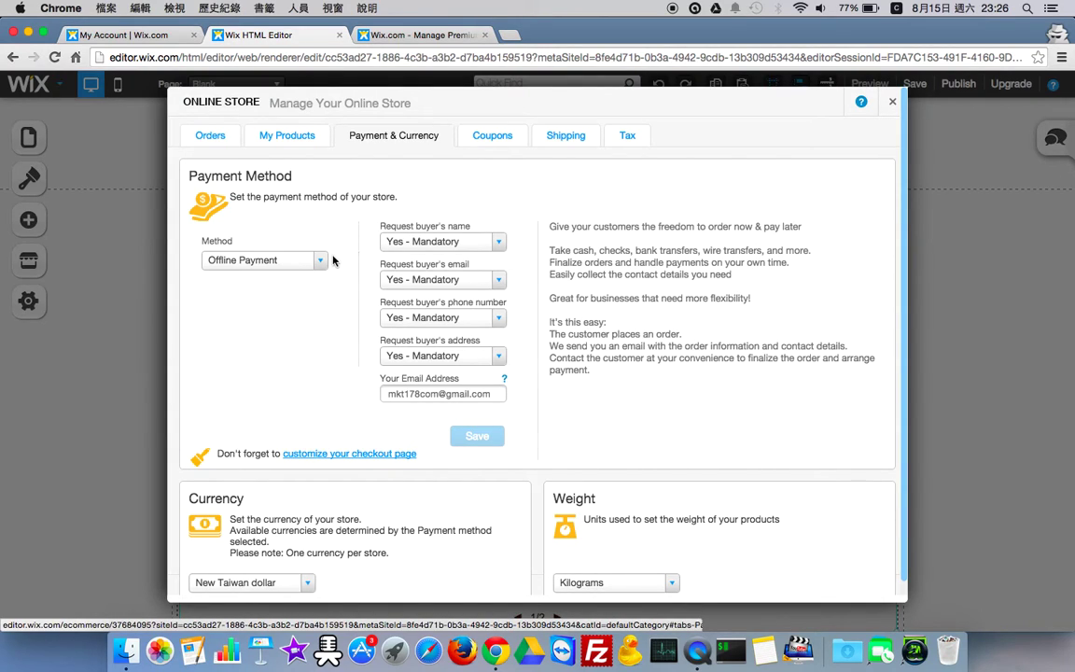
# - Try PayPal, PagSeguro and Skrill as payment methods, settling on Offline Payment
pyautogui.click(298, 260)
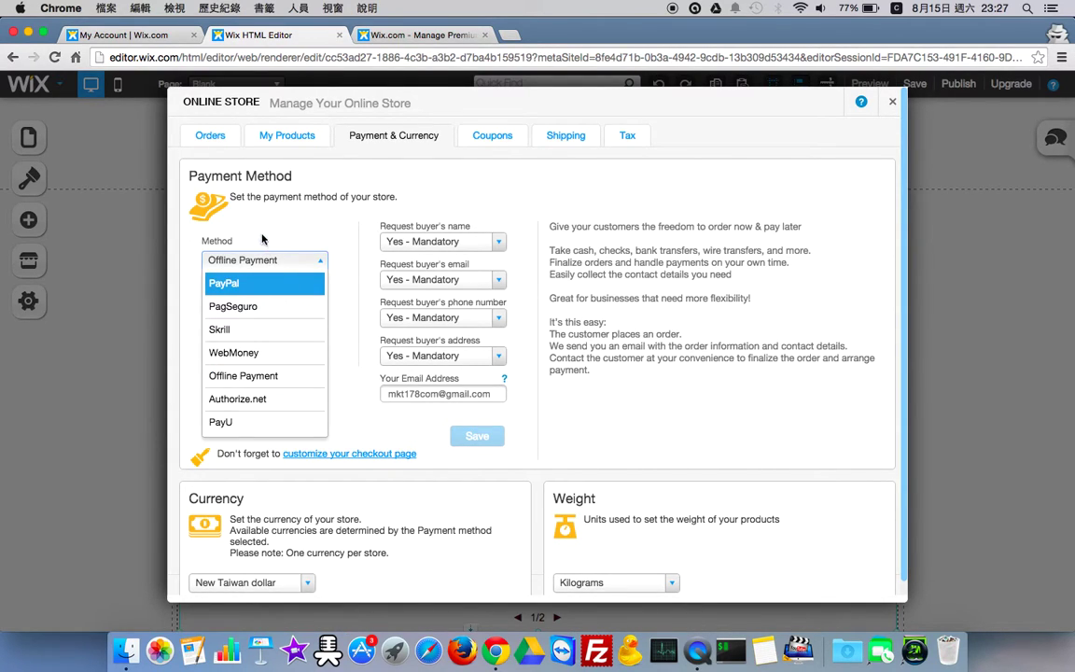
pyautogui.click(234, 282)
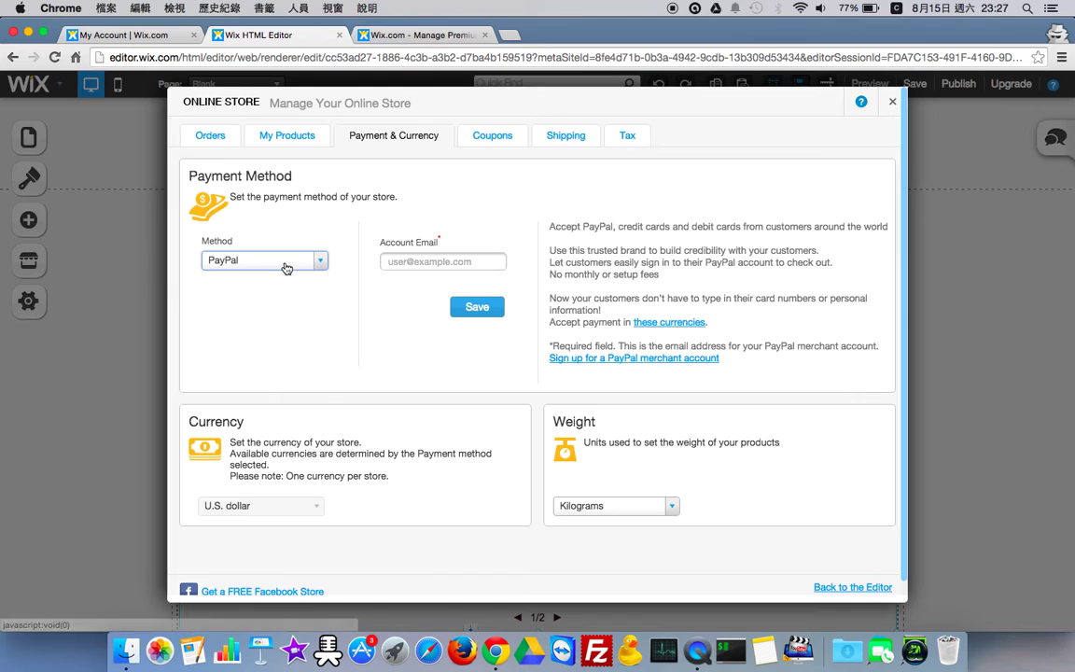
pyautogui.click(286, 266)
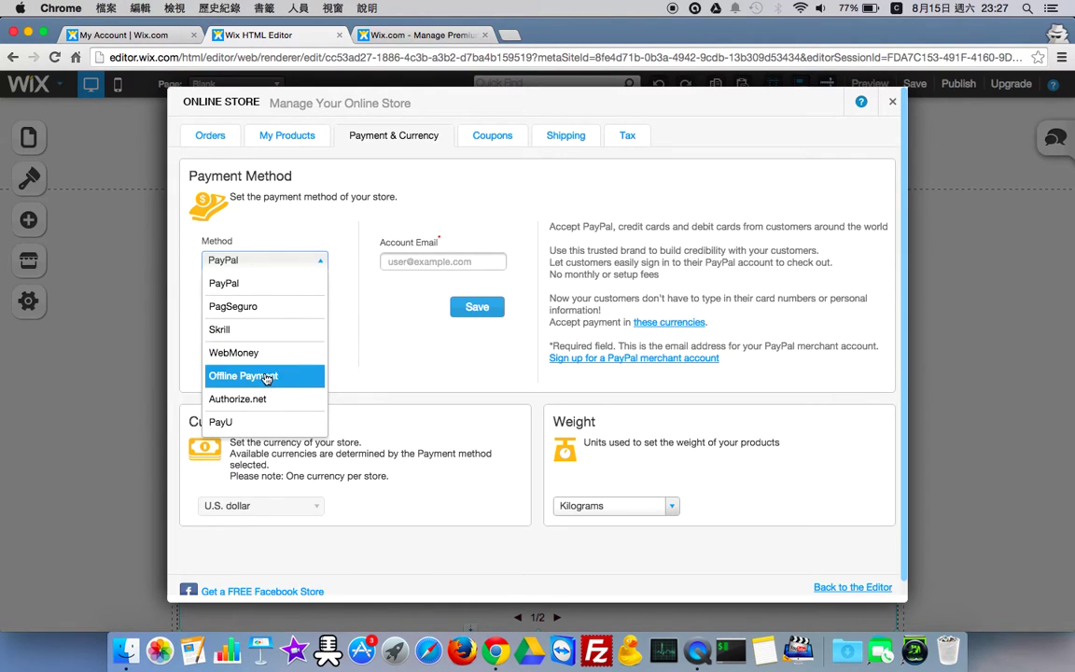
pyautogui.click(269, 282)
pyautogui.click(397, 262)
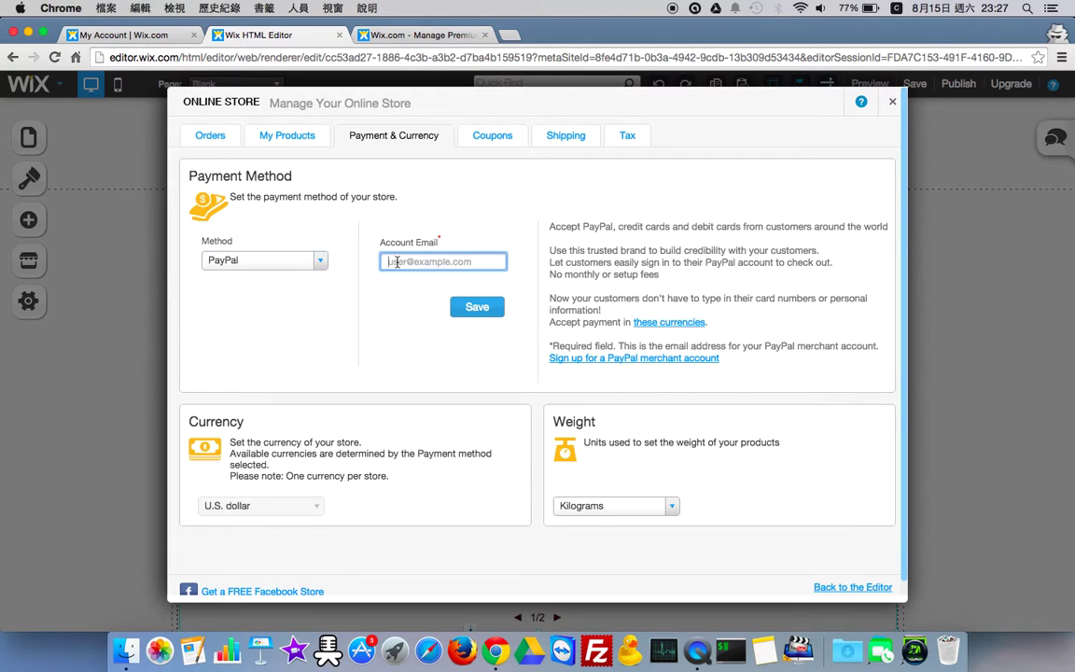
pyautogui.click(315, 272)
pyautogui.click(319, 261)
pyautogui.click(305, 311)
pyautogui.click(319, 261)
pyautogui.click(288, 330)
pyautogui.click(299, 262)
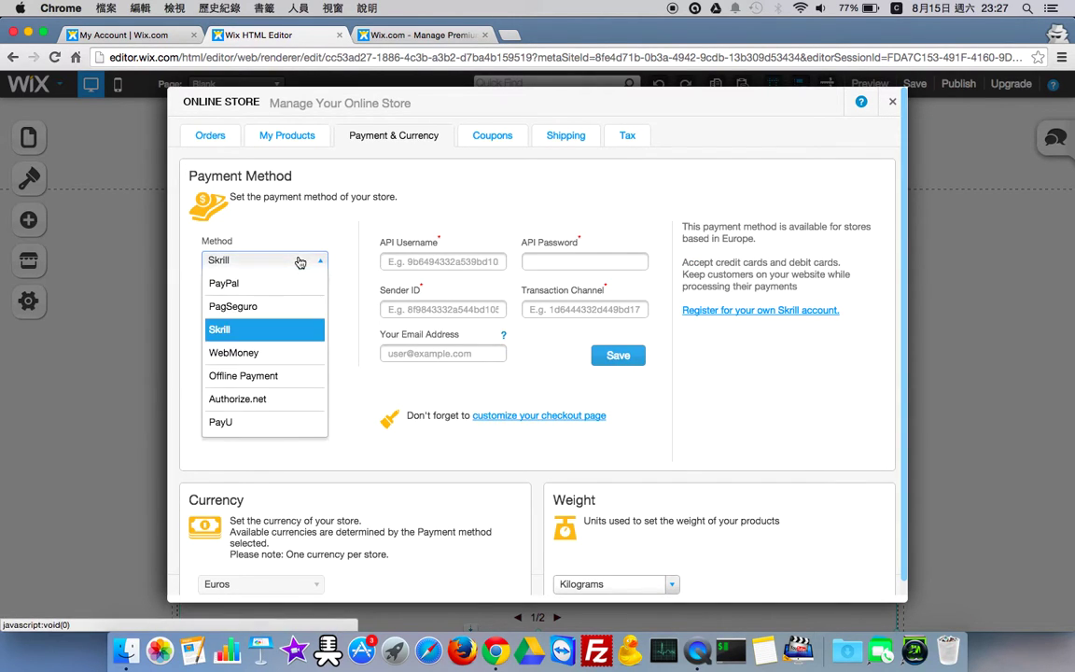
pyautogui.click(276, 388)
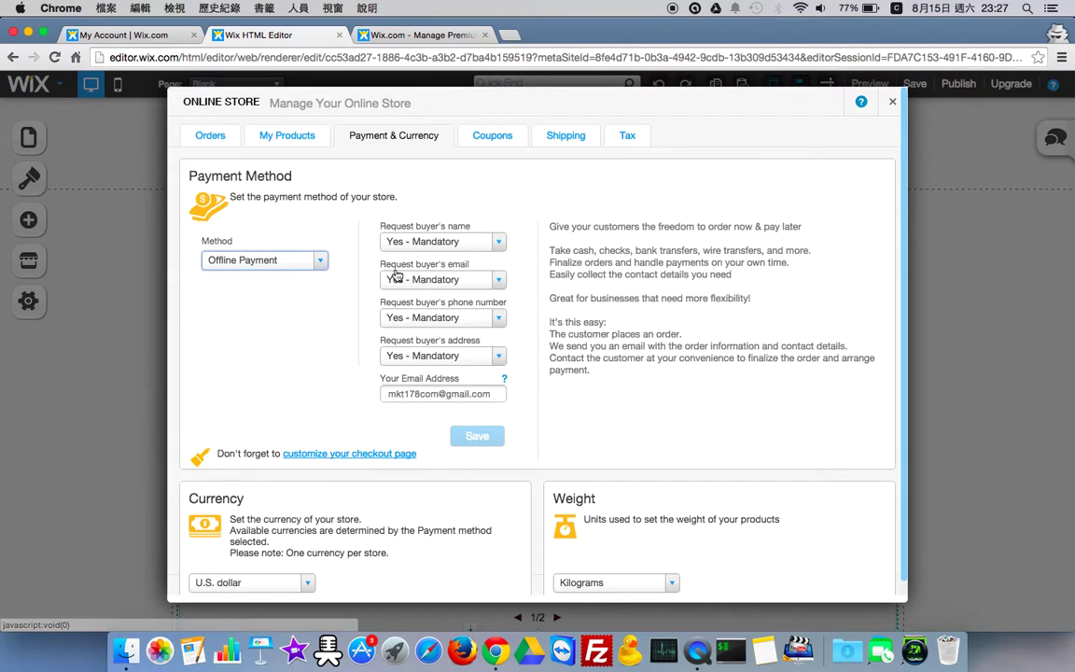
# - Keep the buyer's name Yes - Mandatory and save the payment settings
pyautogui.click(434, 242)
pyautogui.click(434, 243)
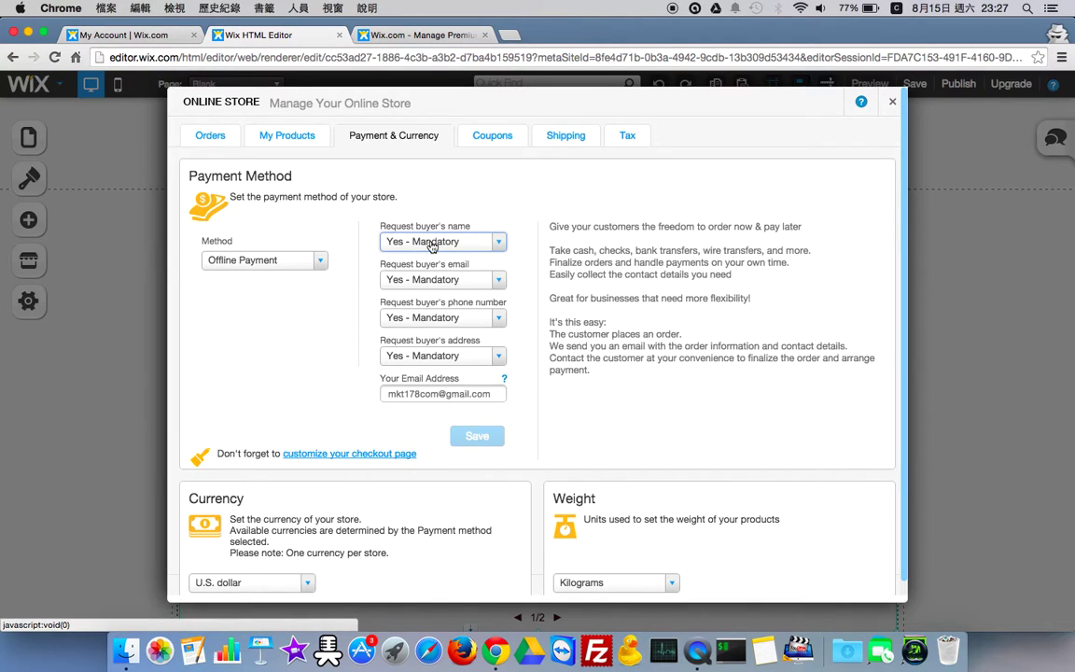
pyautogui.click(432, 244)
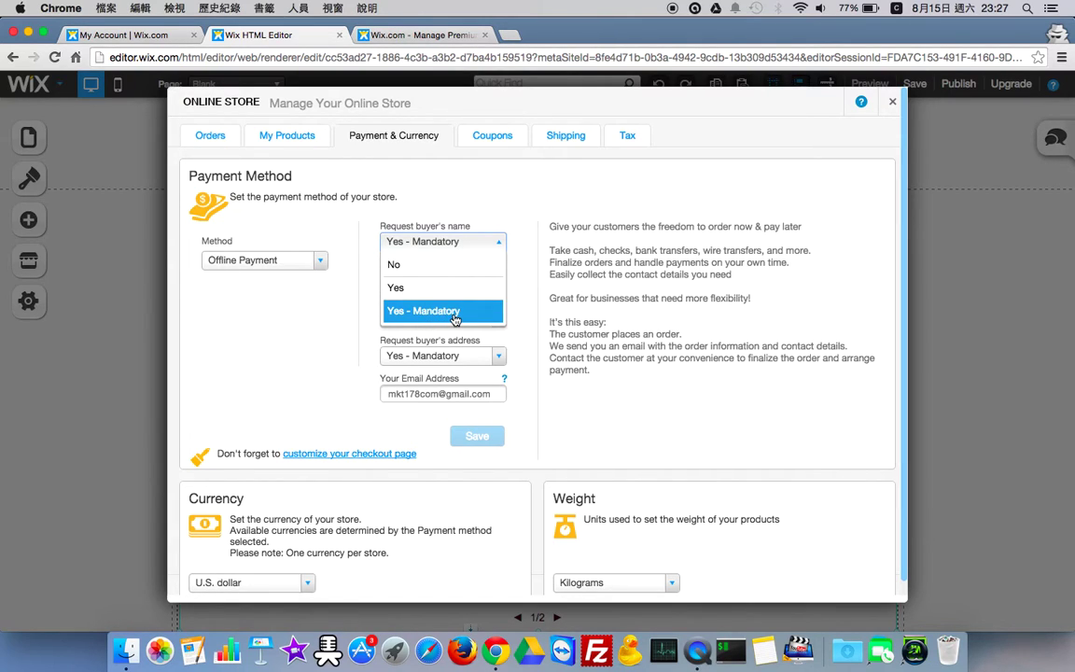
pyautogui.click(454, 320)
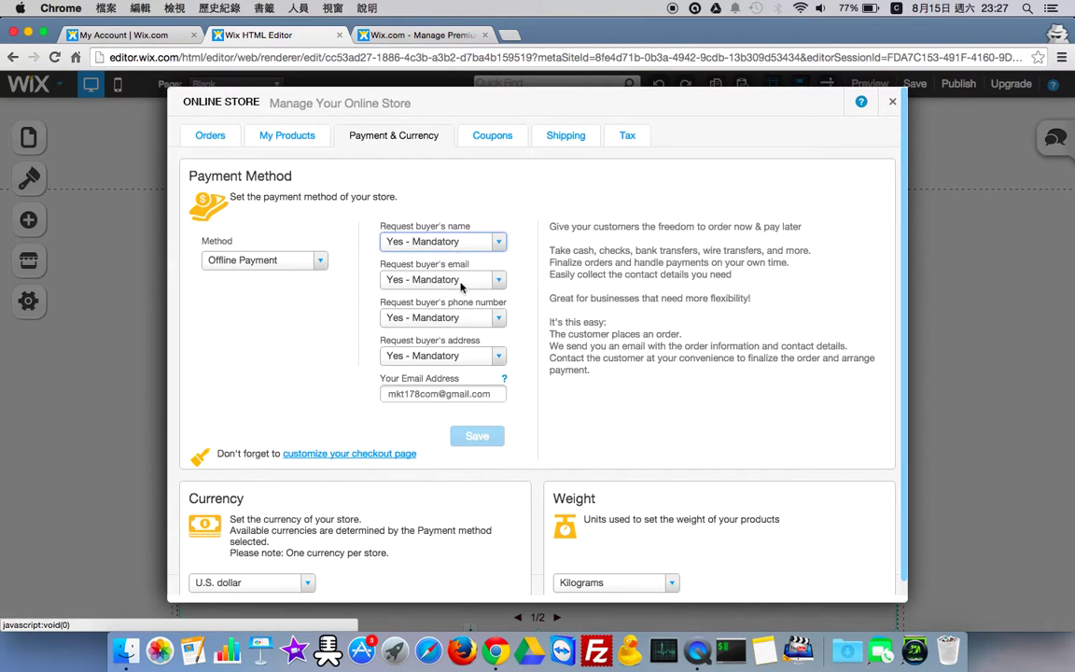
pyautogui.click(465, 394)
pyautogui.click(477, 437)
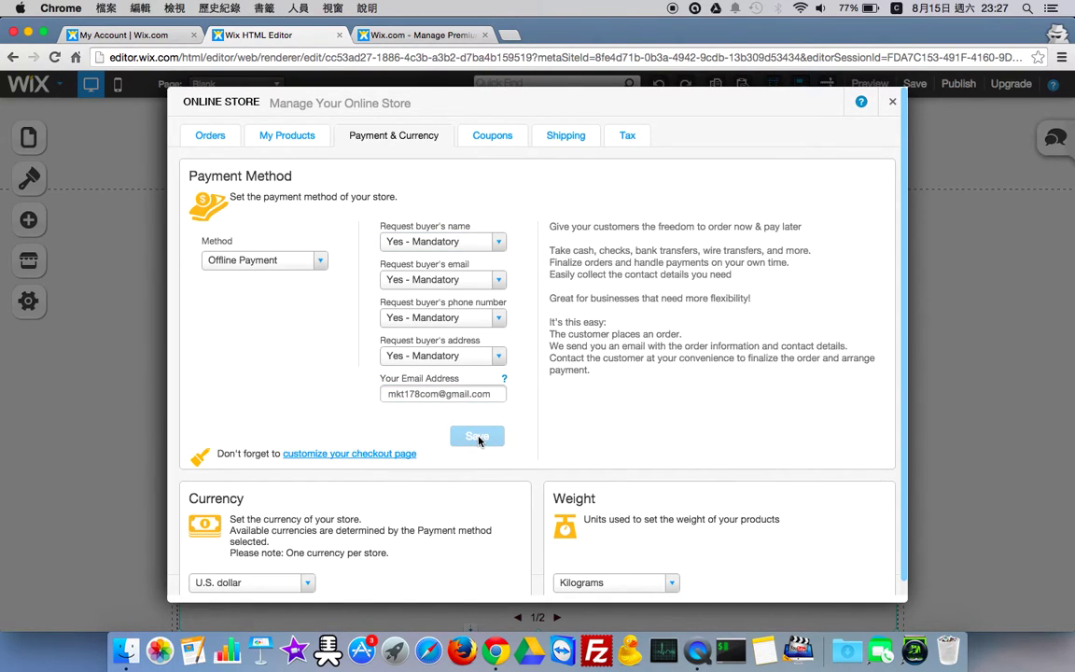
# - Set the checkout page message header to 結帳頁面
pyautogui.click(316, 456)
pyautogui.click(356, 332)
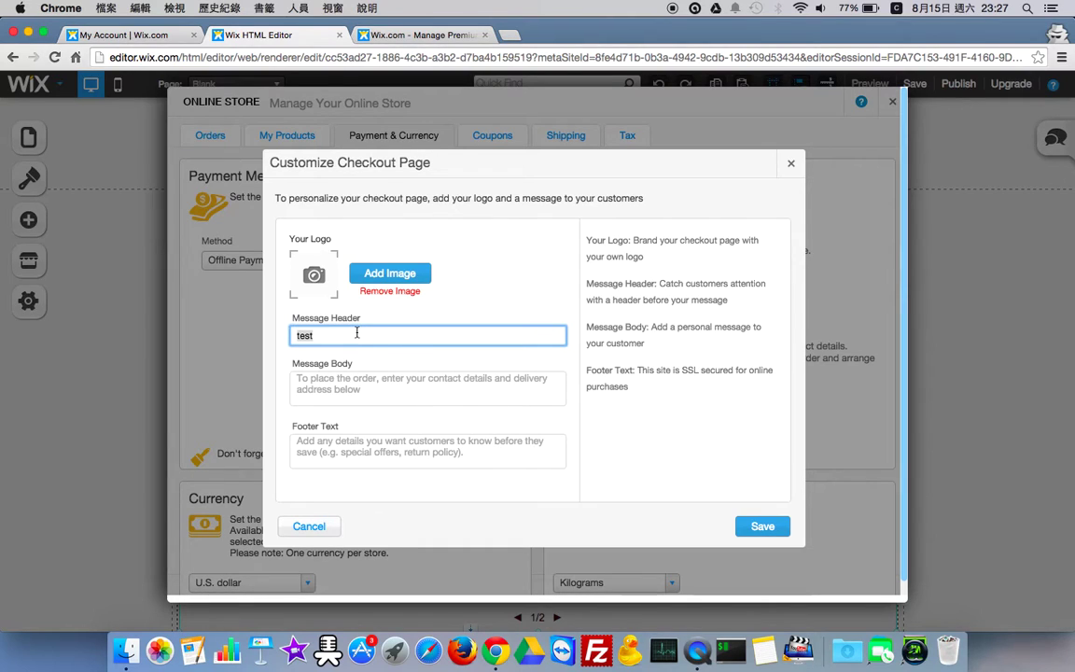
pyautogui.write('結帳頁面')
pyautogui.press('Return')
# - Enter the body 謝謝您的購買，店家聯絡資訊 and start the footer 附註事項：七天鑑賞期
pyautogui.click(427, 388)
pyautogui.write('is')
pyautogui.write('您')
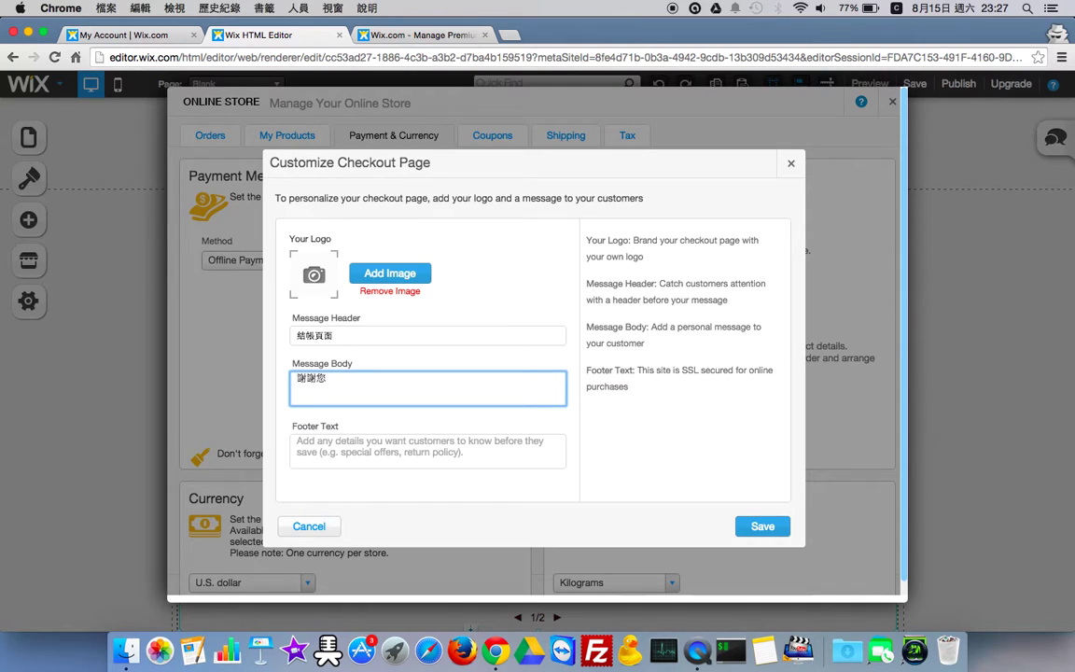
pyautogui.write('的購買，店家聯絡資')
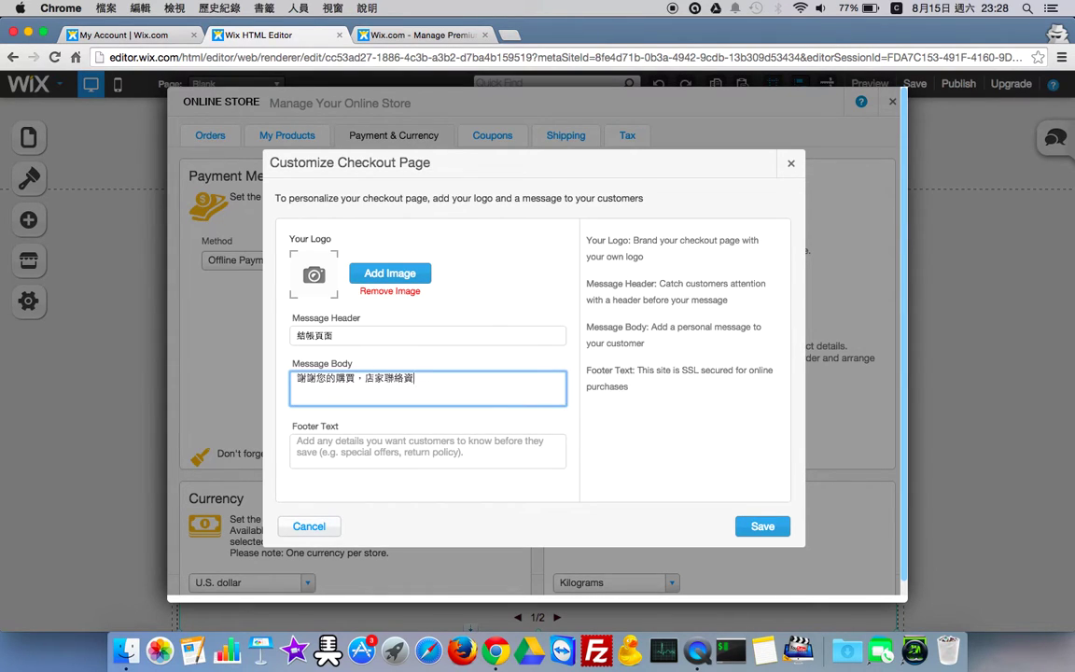
pyautogui.write('訊')
pyautogui.press('Tab')
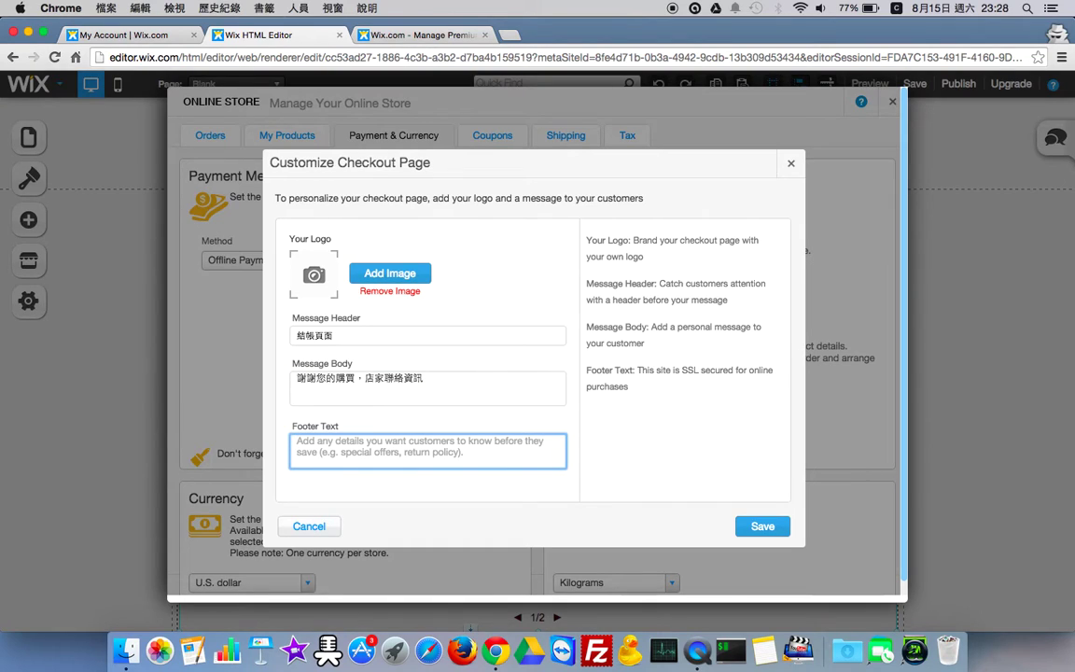
pyautogui.write('附')
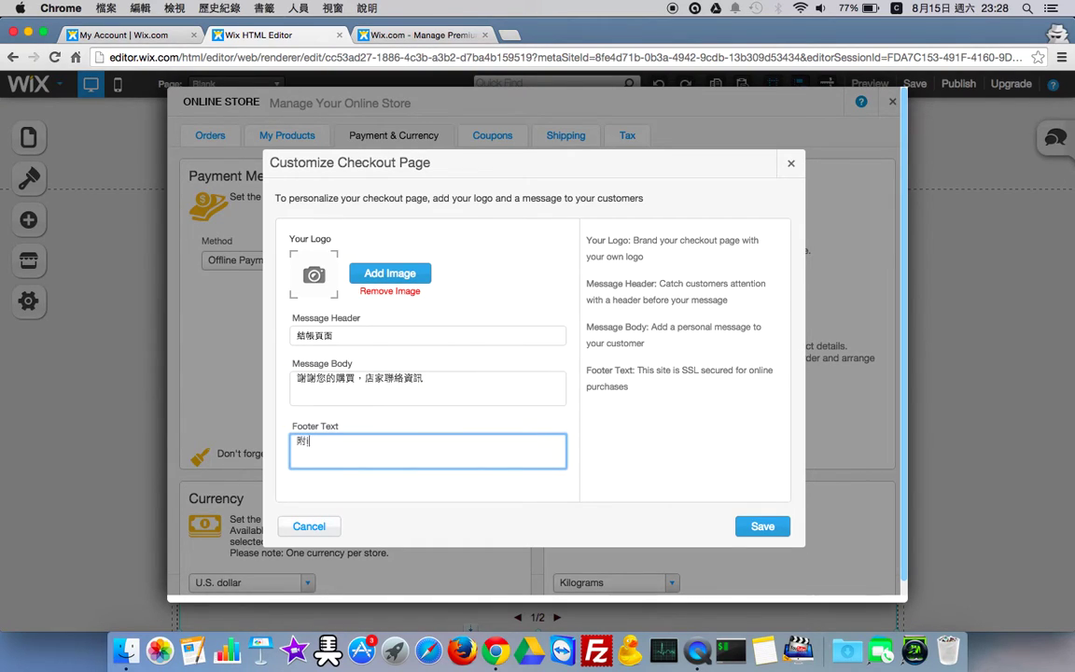
pyautogui.write('註事項：七丟')
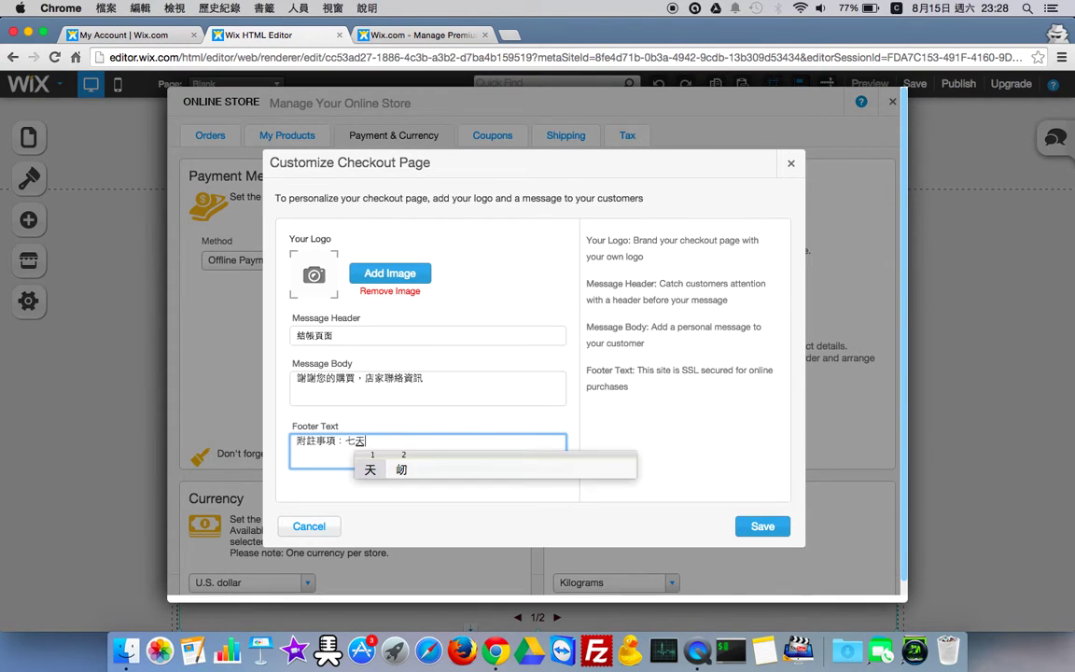
pyautogui.write('1a')
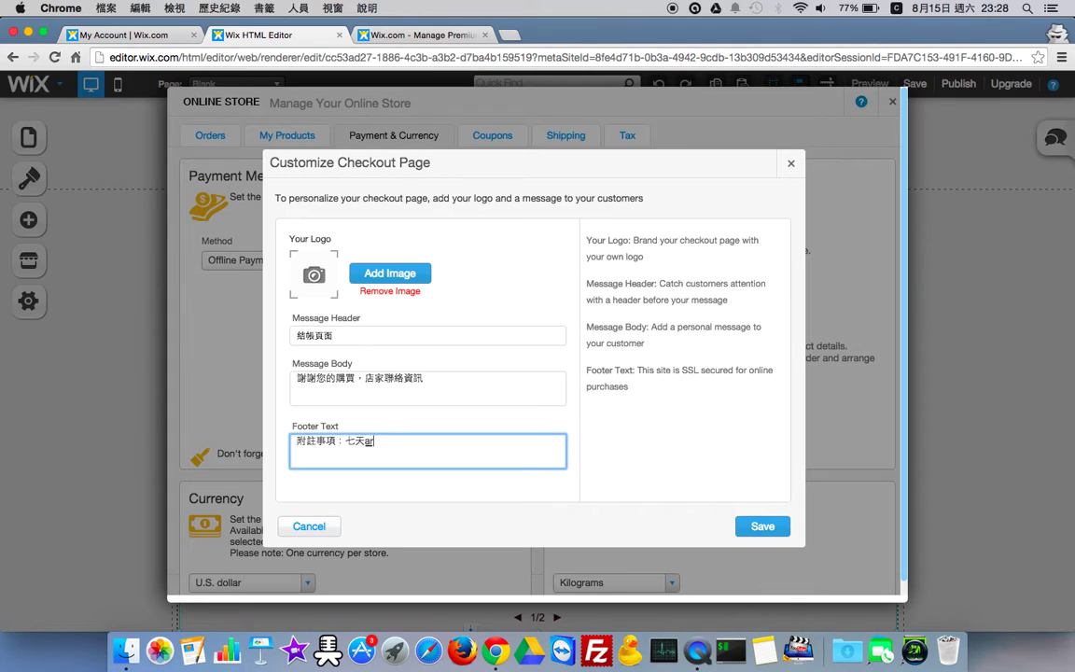
pyautogui.write('賞k')
# - Save the checkout text and change the store currency to New Taiwan dollar
pyautogui.click(763, 527)
pyautogui.scroll(-1, 257, 532)
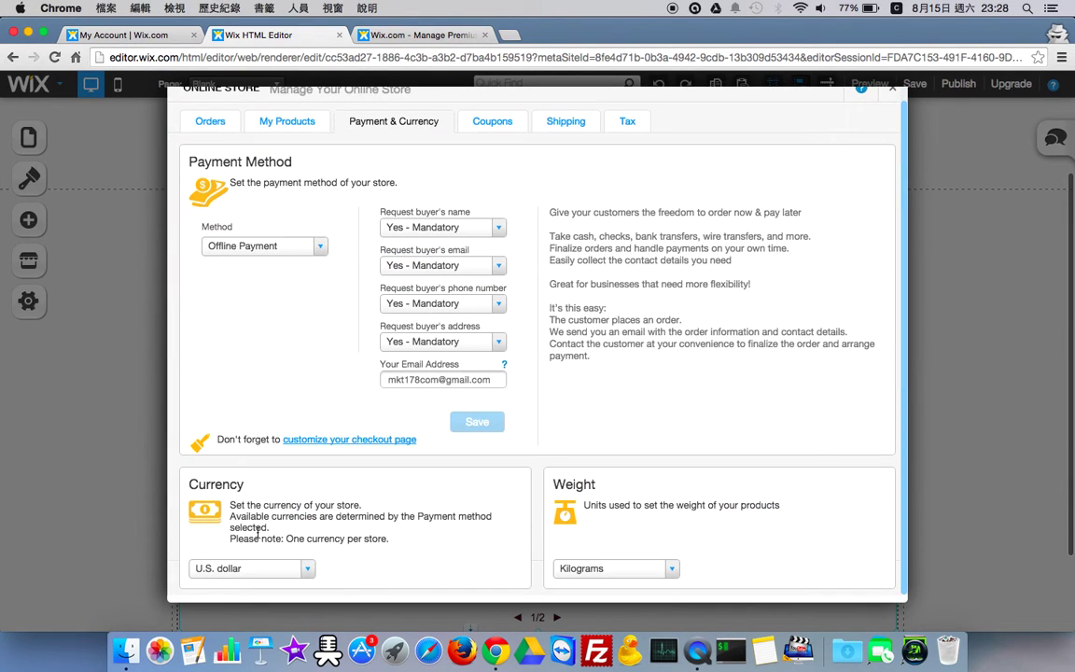
pyautogui.click(306, 569)
pyautogui.scroll(-8, 276, 500)
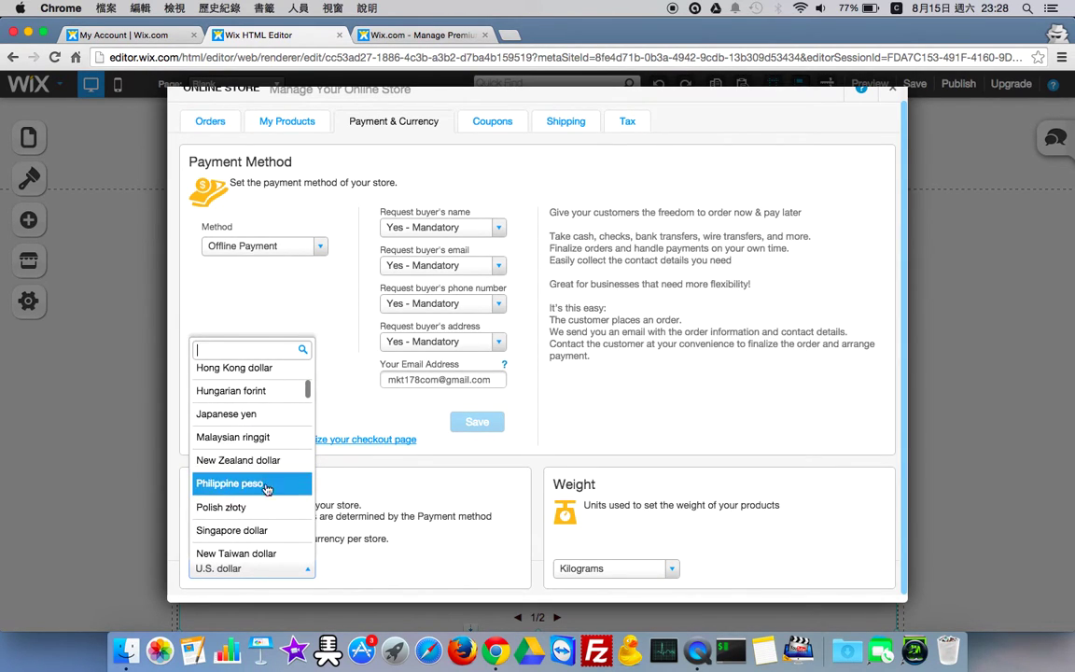
pyautogui.scroll(-2, 266, 483)
pyautogui.click(266, 507)
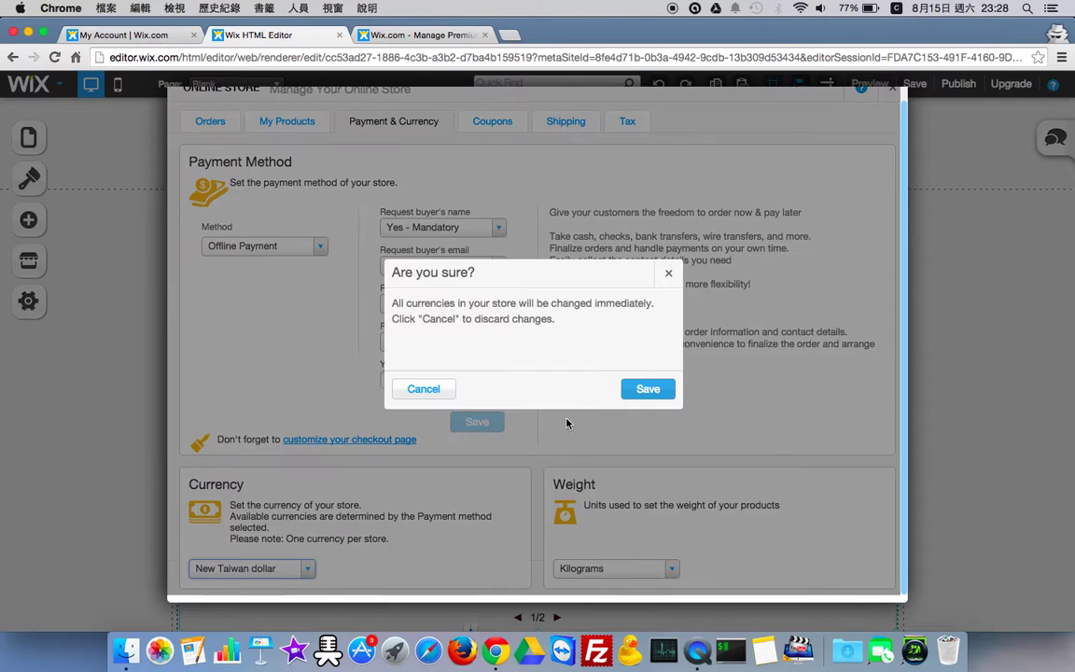
pyautogui.click(647, 387)
# - Browse the Coupons, Shipping and Tax settings, then close the store manager
pyautogui.scroll(-2, 655, 407)
pyautogui.scroll(1, 655, 407)
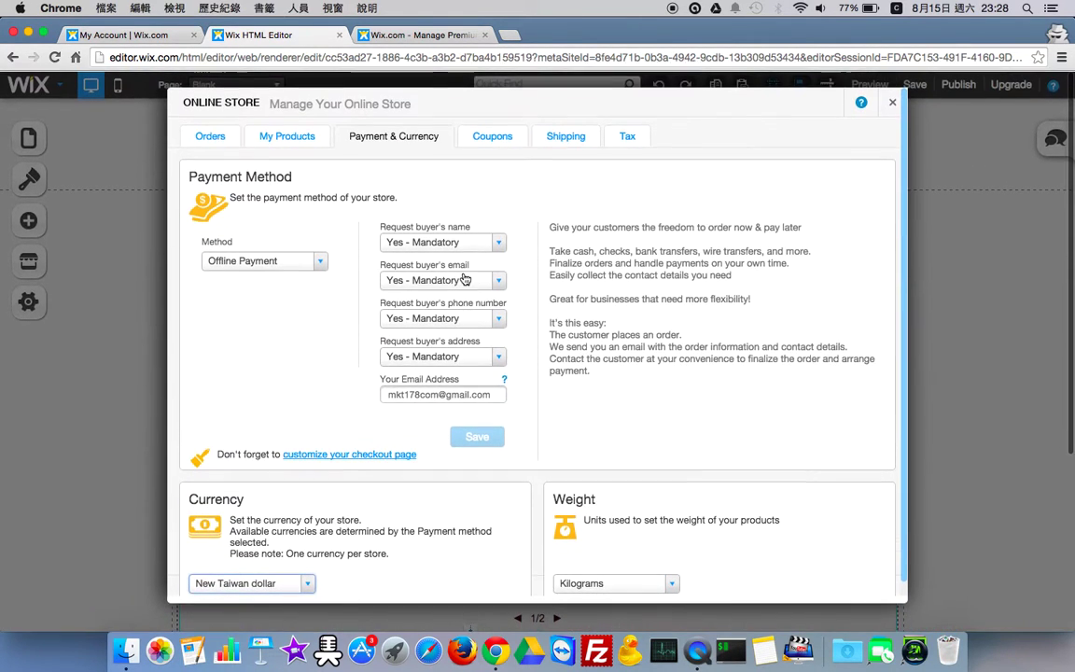
pyautogui.click(493, 138)
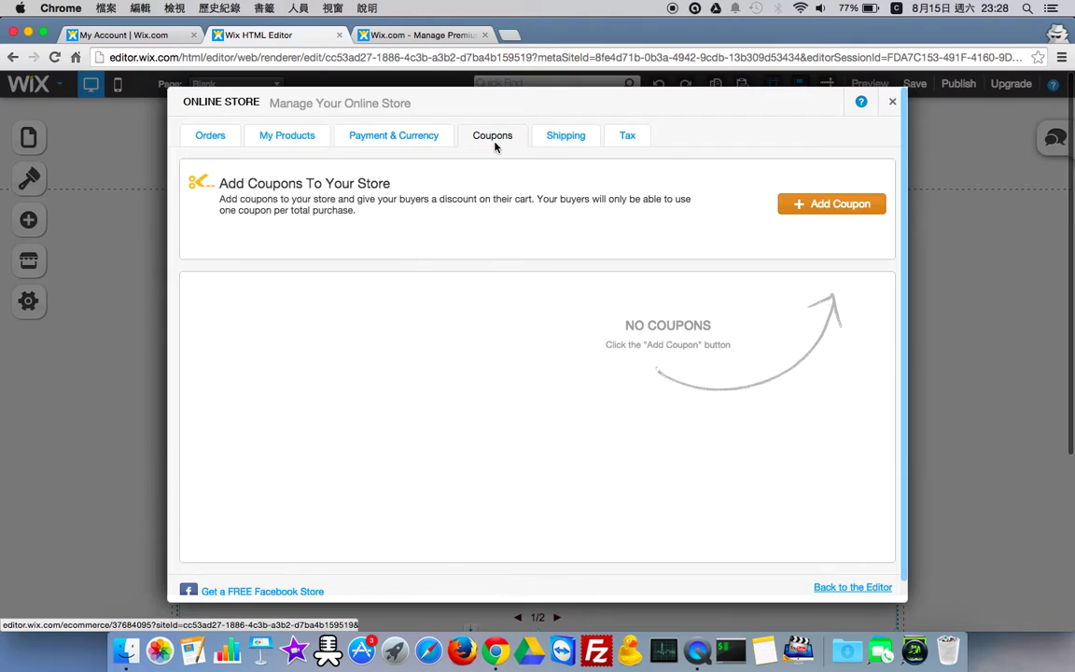
pyautogui.click(564, 138)
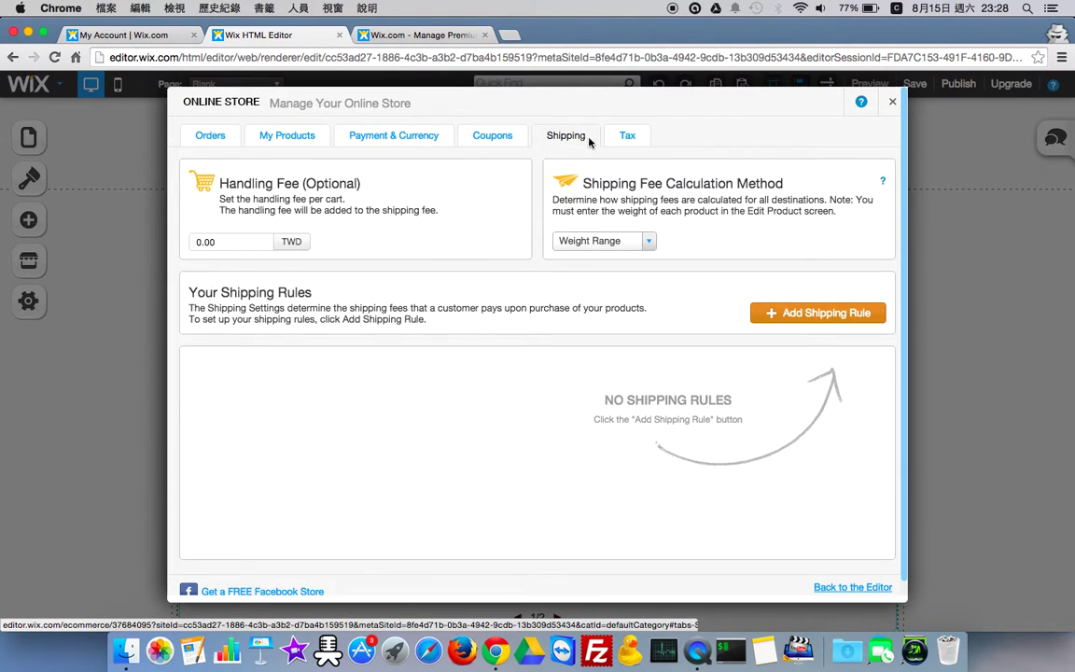
pyautogui.click(616, 145)
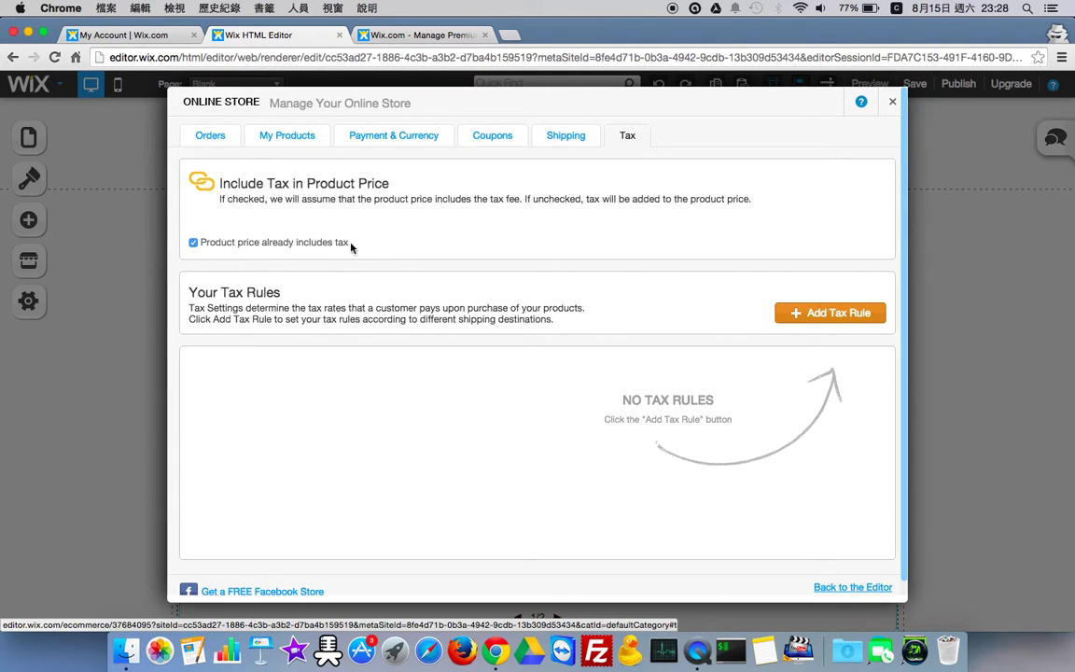
pyautogui.click(892, 101)
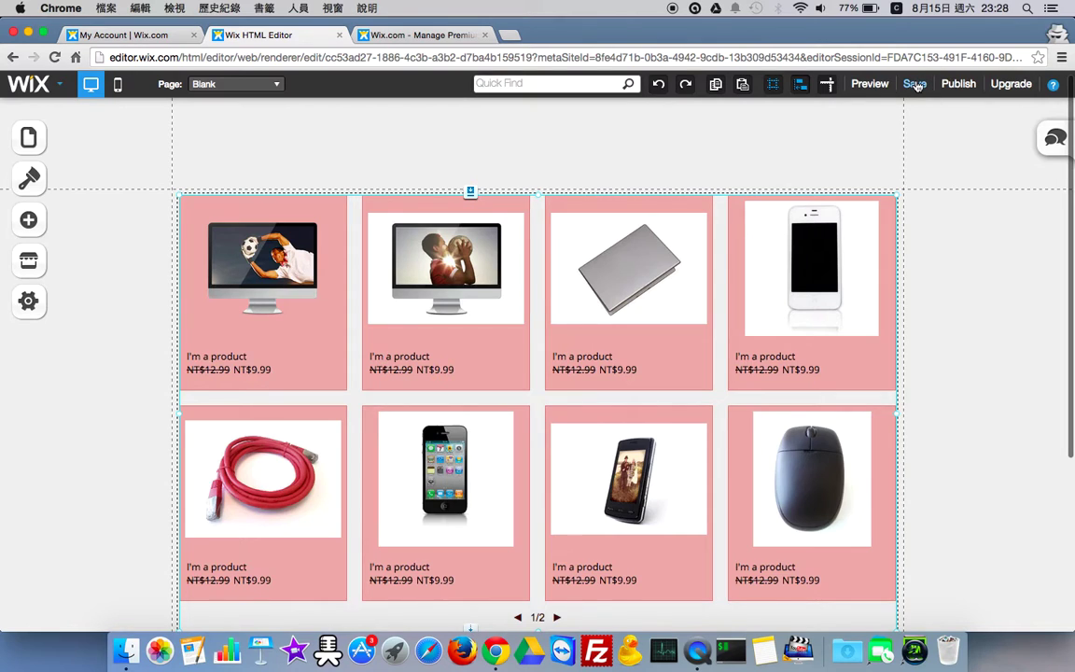
# - Save the site, review the cart's checkout settings, and publish the site online
pyautogui.click(914, 84)
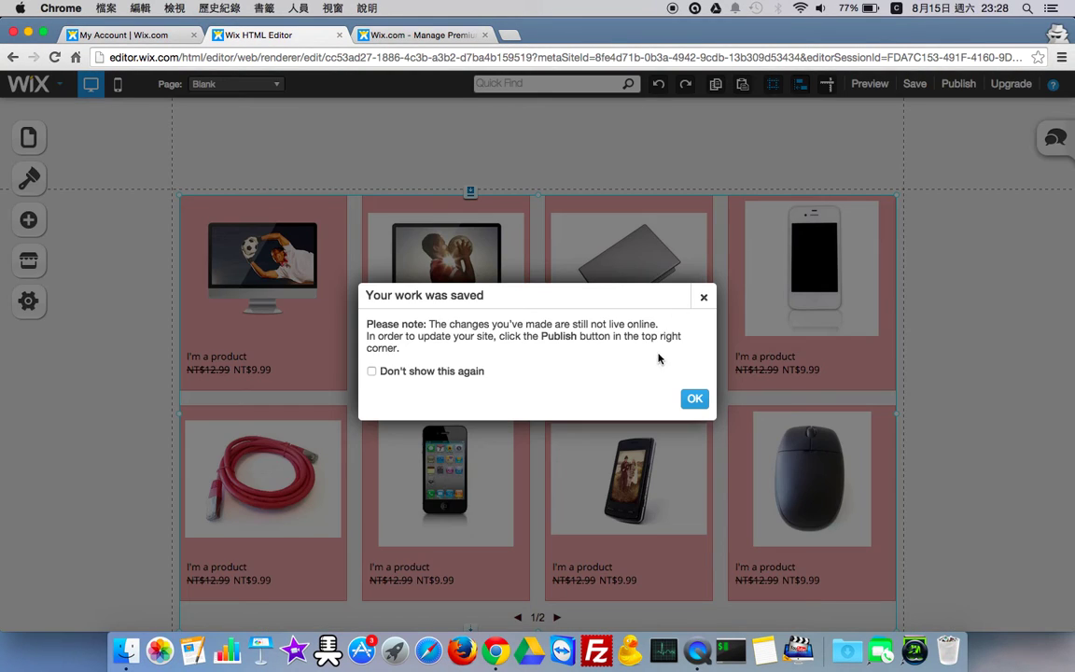
pyautogui.click(692, 400)
pyautogui.scroll(-5, 691, 403)
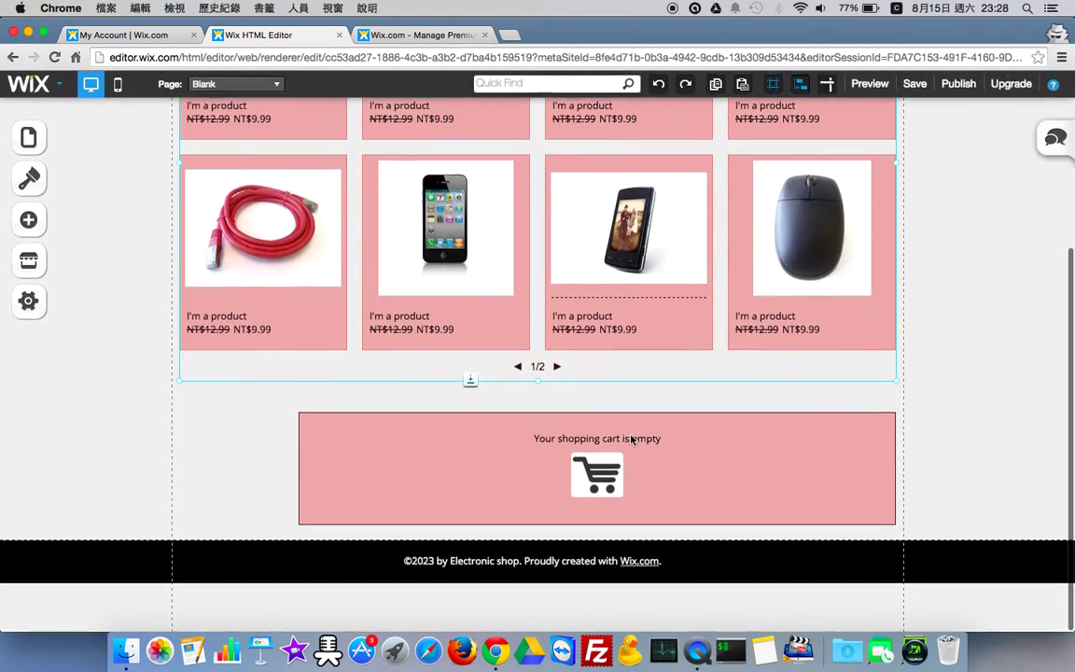
pyautogui.click(631, 438)
pyautogui.scroll(3, 696, 270)
pyautogui.scroll(2, 793, 233)
pyautogui.click(959, 84)
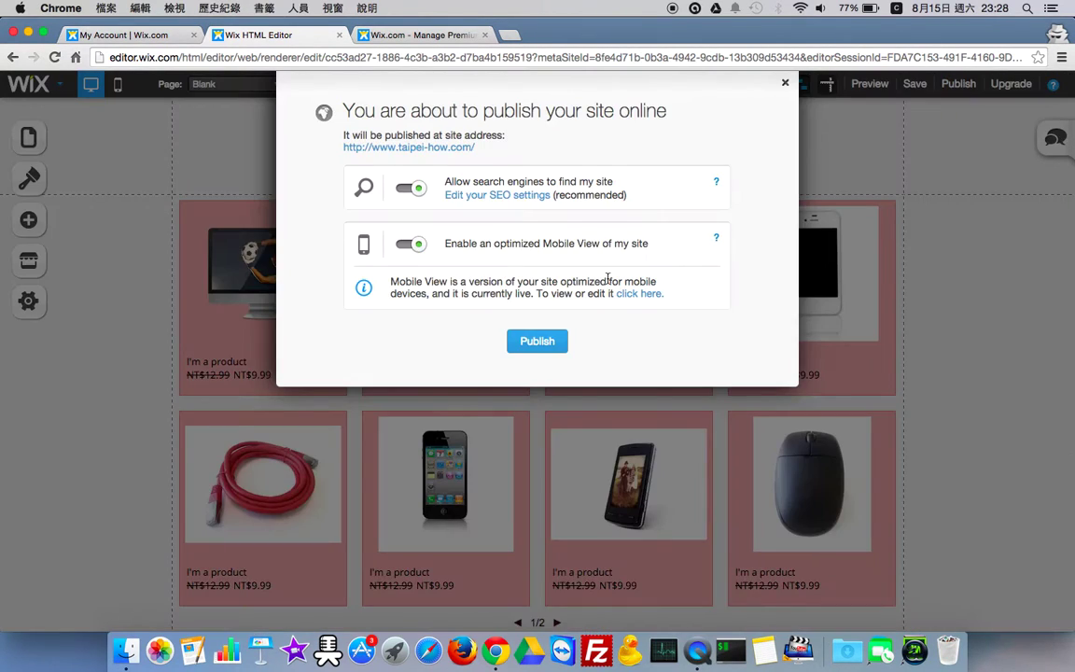
pyautogui.click(539, 342)
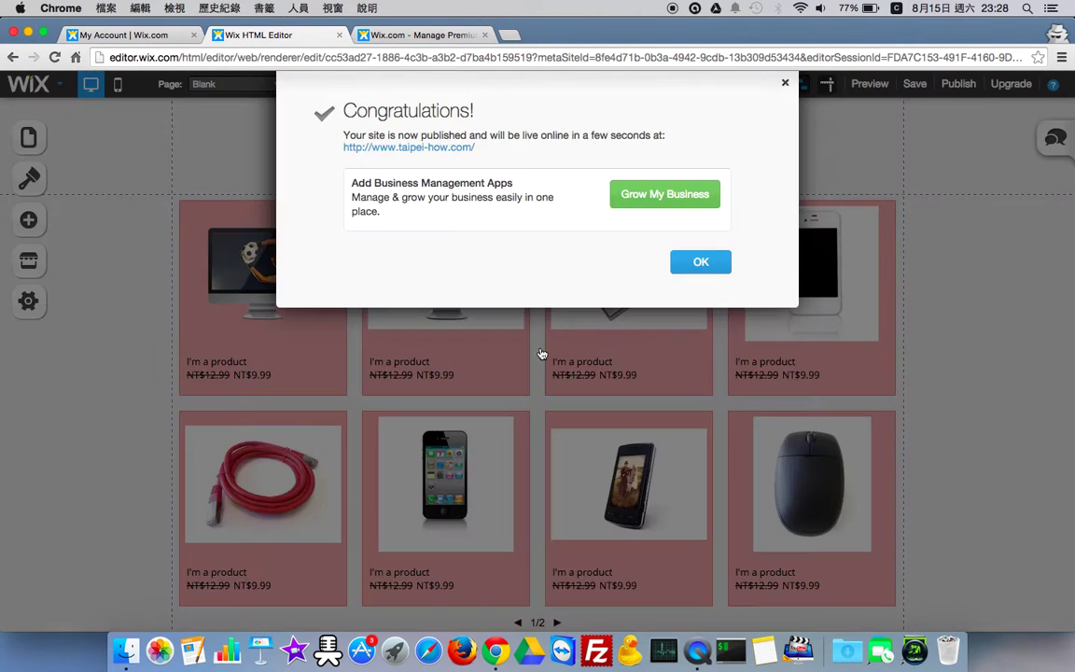
# - Acknowledge the publish confirmation and dismiss the Show Off Your Site prompt
pyautogui.click(699, 266)
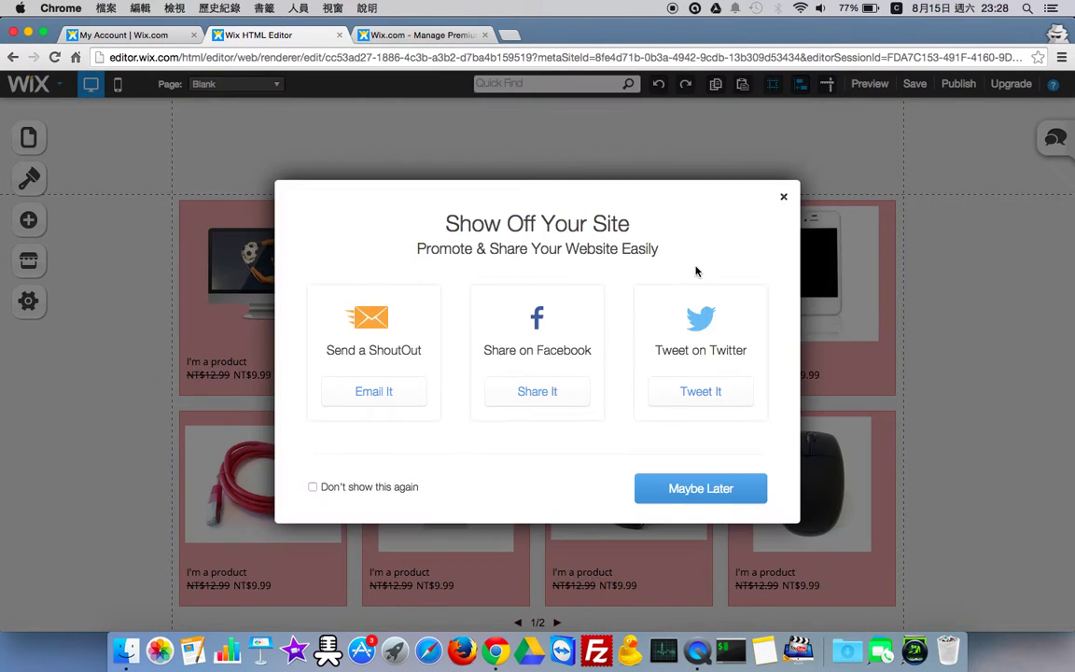
pyautogui.click(784, 197)
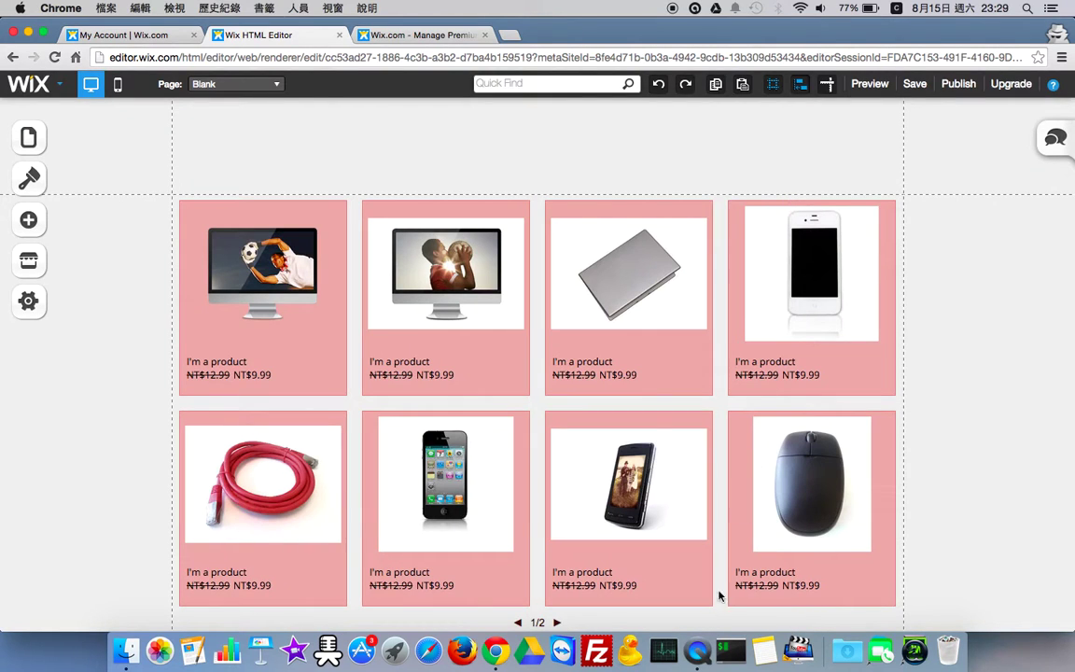
pyautogui.click(695, 644)
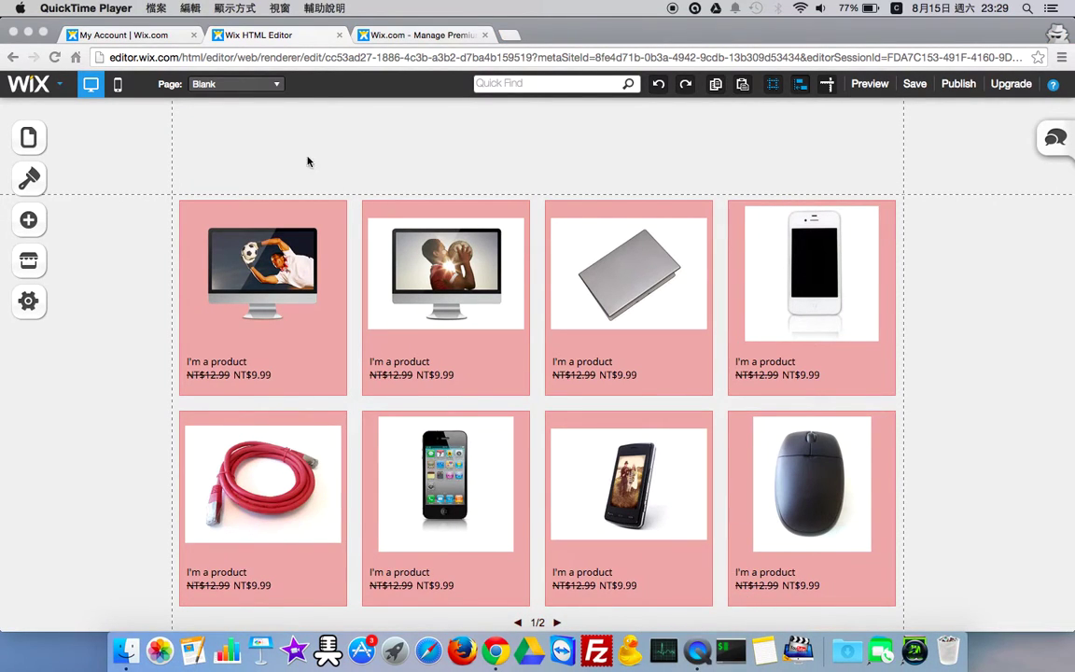
pyautogui.click(157, 9)
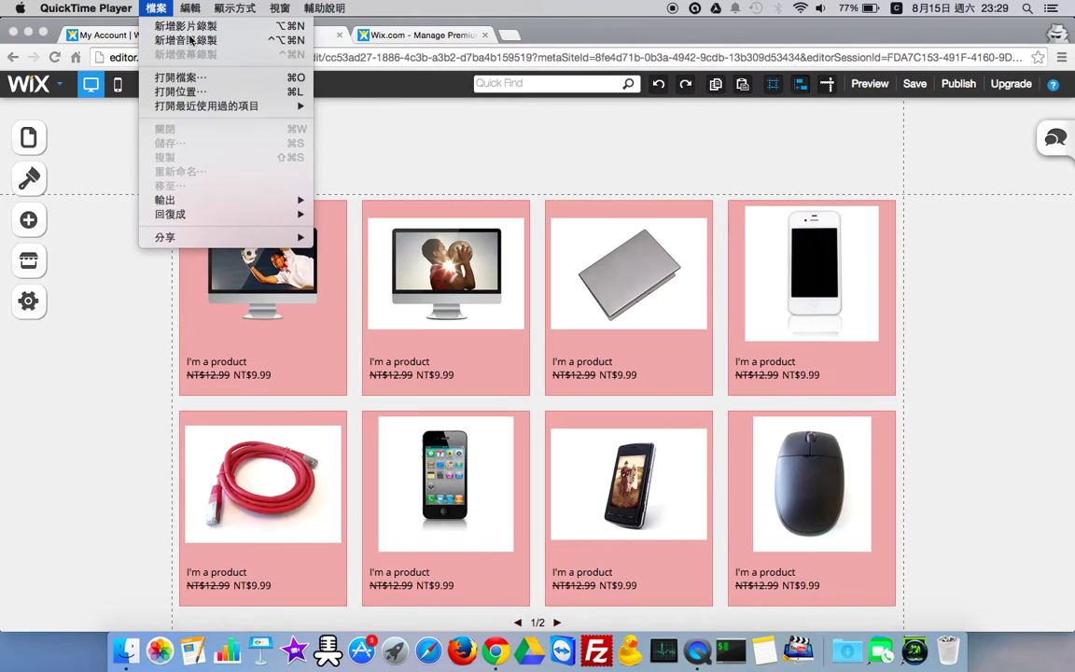
pyautogui.click(696, 658)
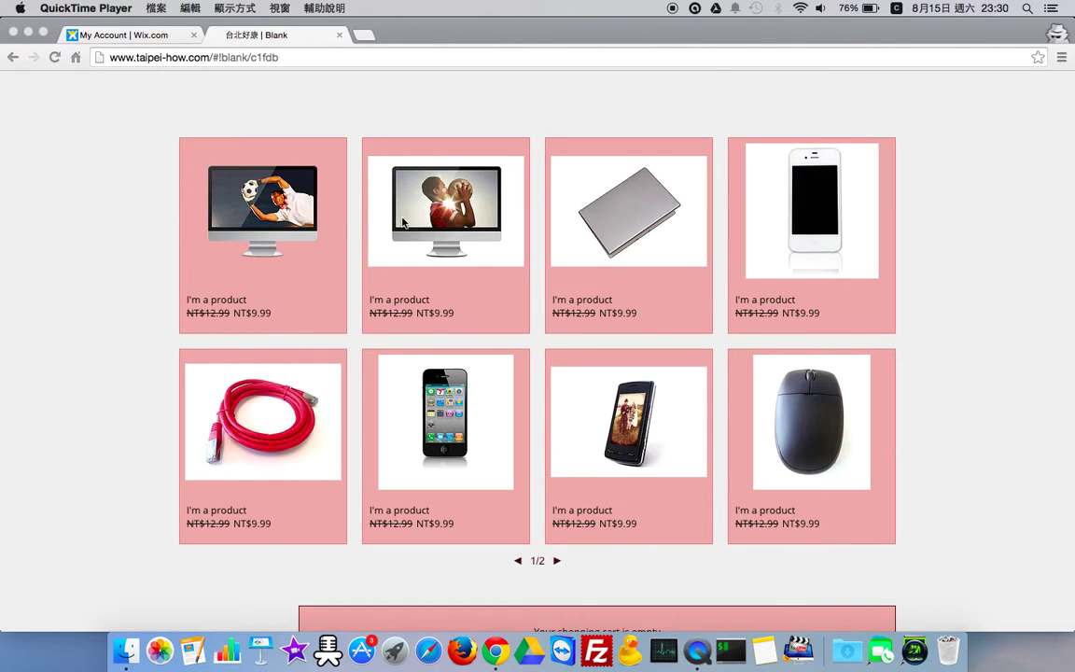
# - In the live store, add the black mouse to the cart and proceed to checkout
pyautogui.click(444, 224)
pyautogui.scroll(-2, 448, 245)
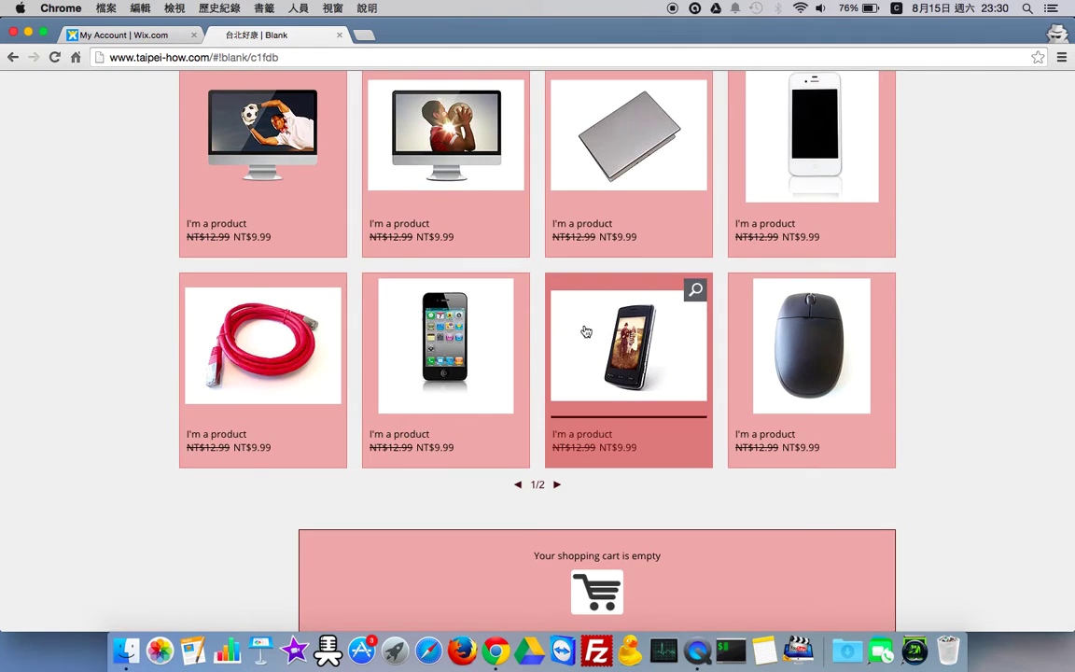
pyautogui.click(787, 356)
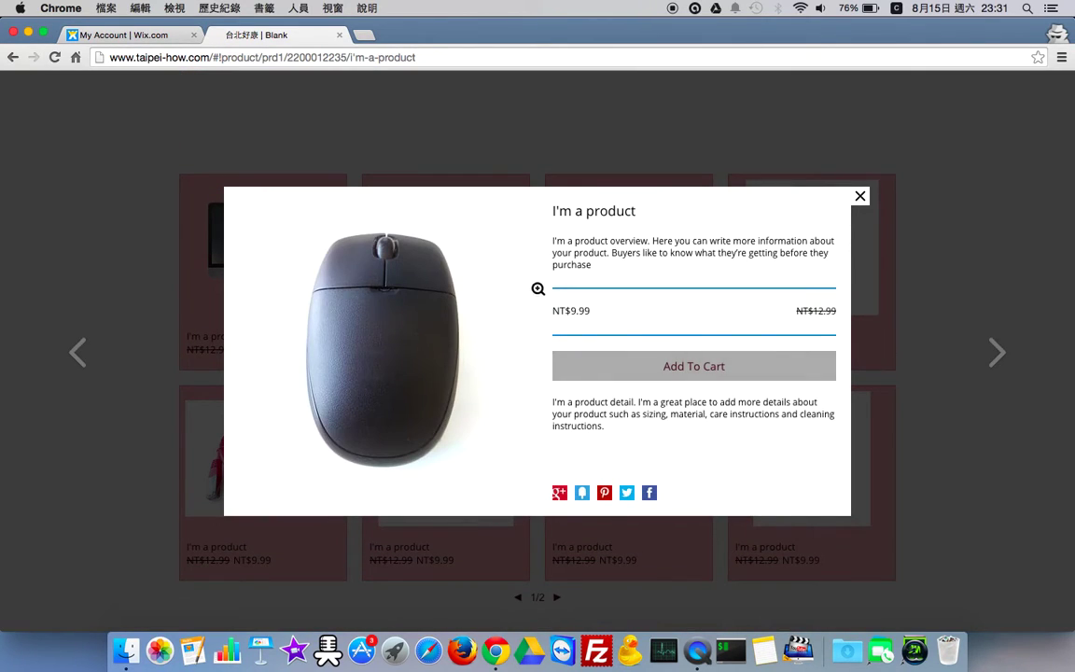
pyautogui.click(688, 369)
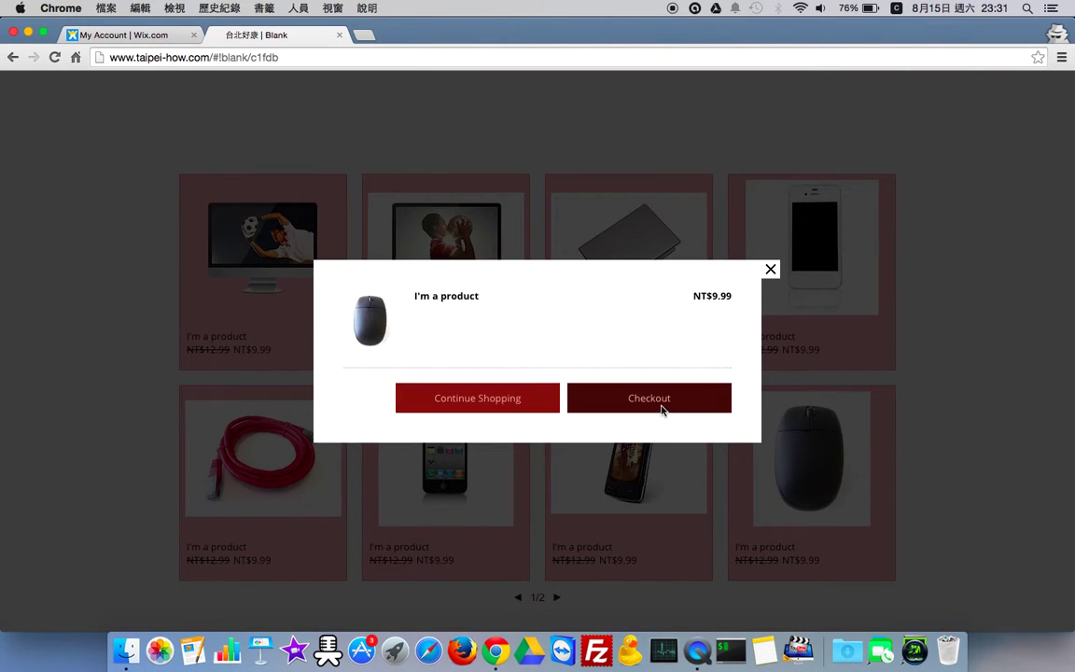
pyautogui.click(653, 399)
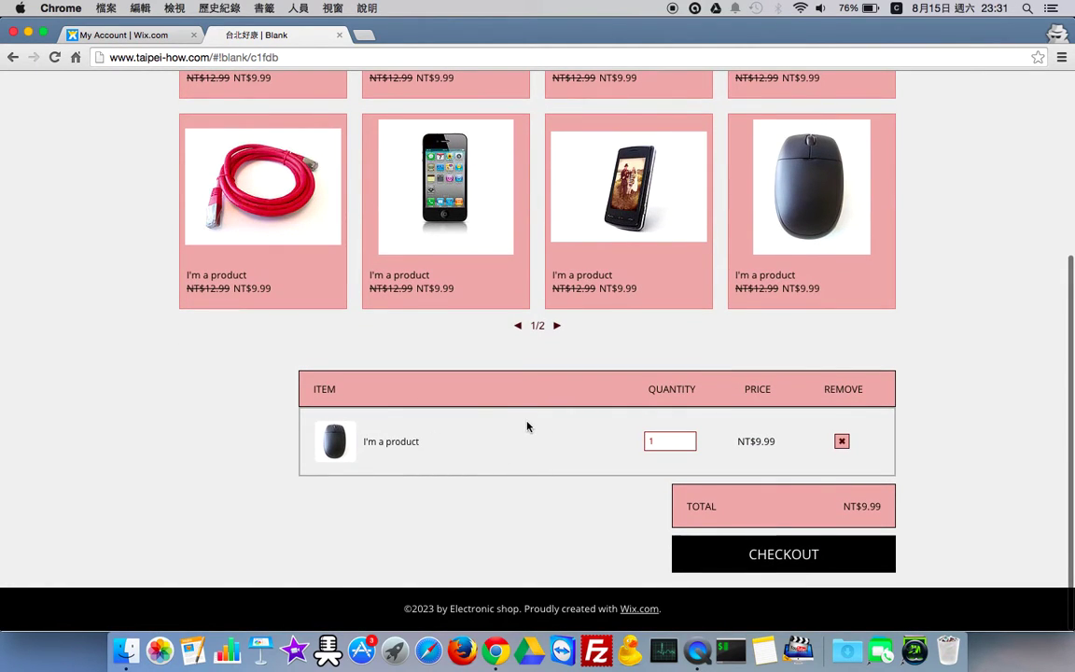
pyautogui.click(784, 557)
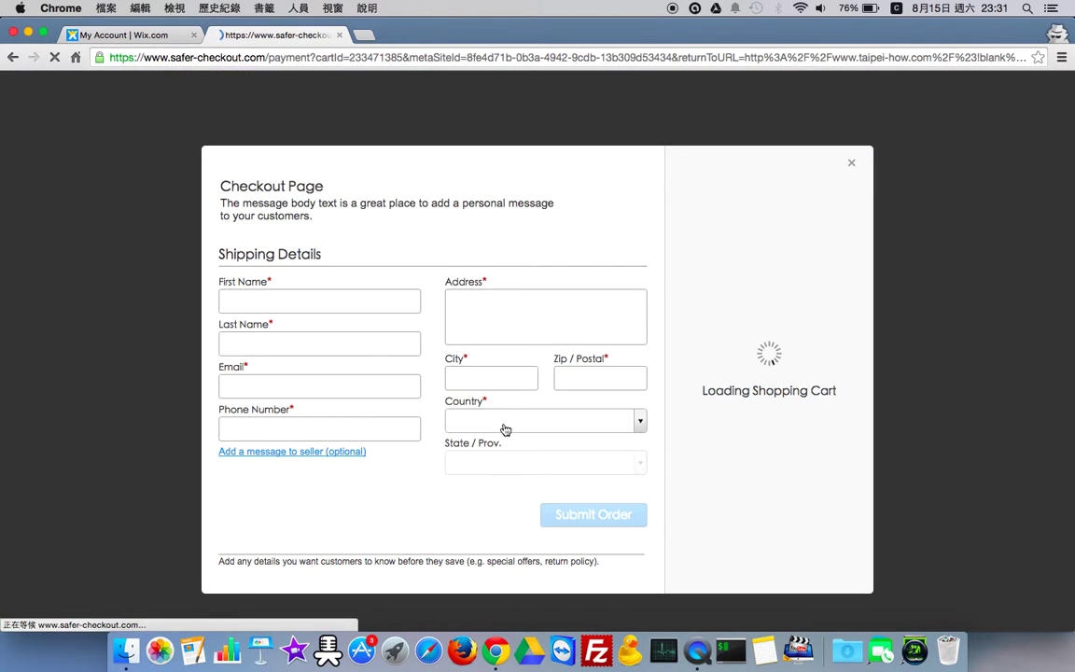
# - Enter the buyer's first and last name in Chinese on the shipping form
pyautogui.click(343, 309)
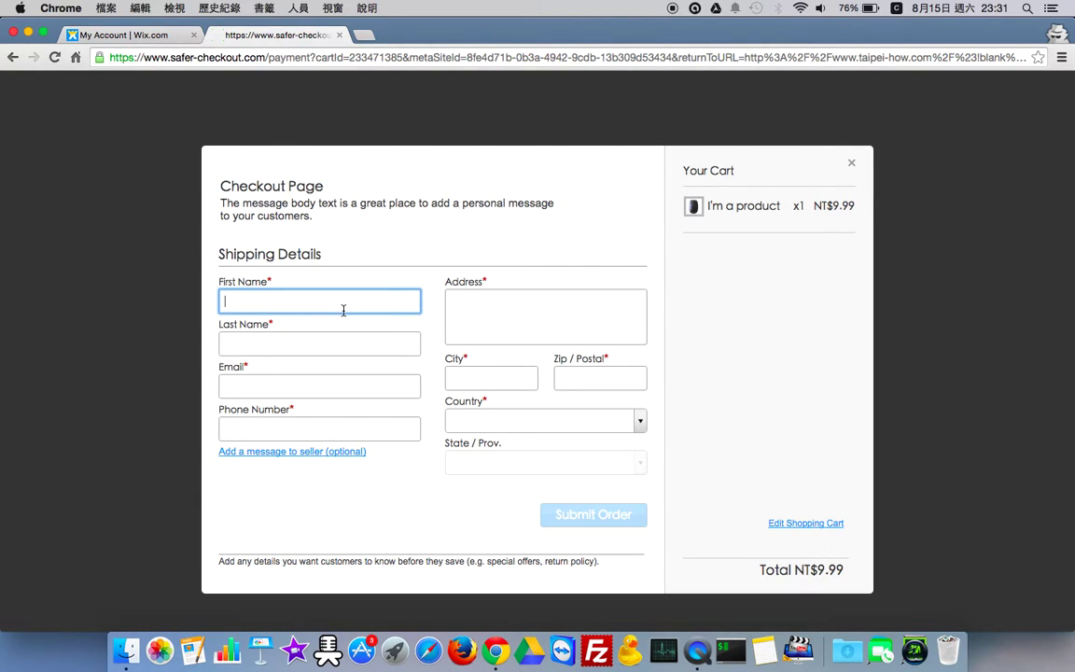
pyautogui.write('j')
pyautogui.hotkey('ctrl', 'space')
pyautogui.write('張')
pyautogui.click(319, 344)
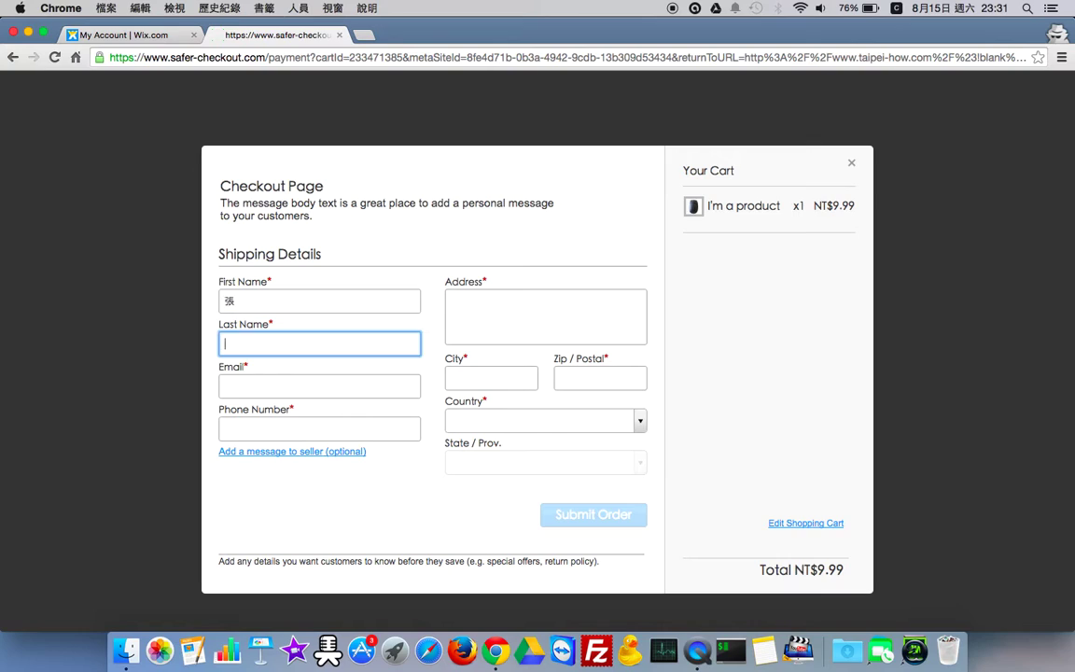
pyautogui.write('s小d')
pyautogui.press('BackSpace')
pyautogui.press('BackSpace')
pyautogui.click(261, 304)
pyautogui.write('小明')
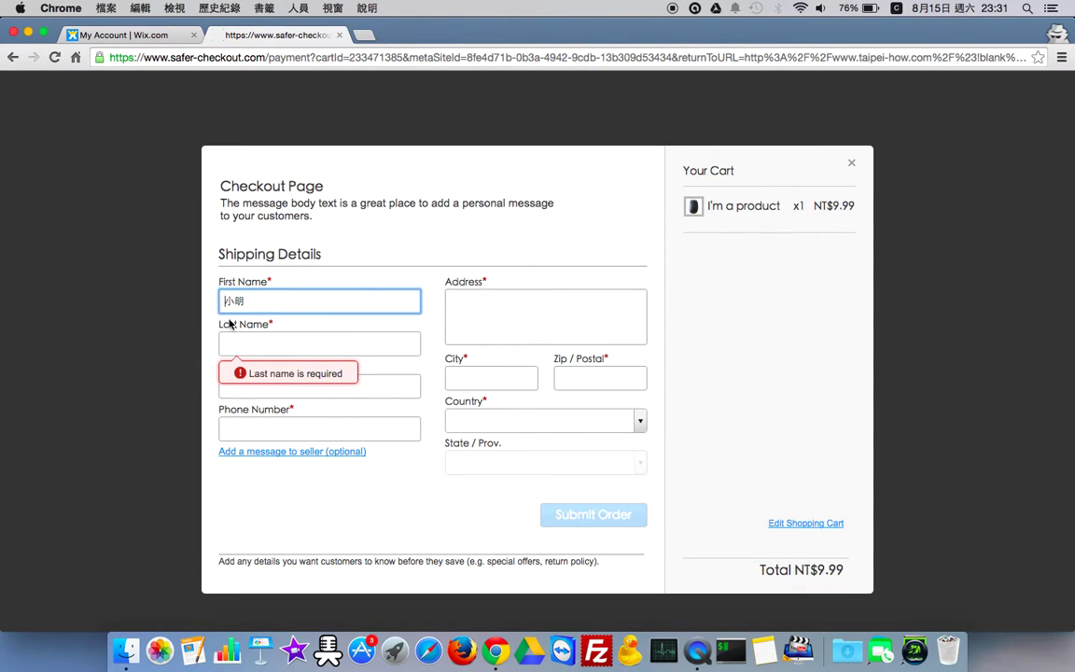
pyautogui.click(246, 346)
# - Fill in the buyer's e-mail, street address and city
pyautogui.click(266, 392)
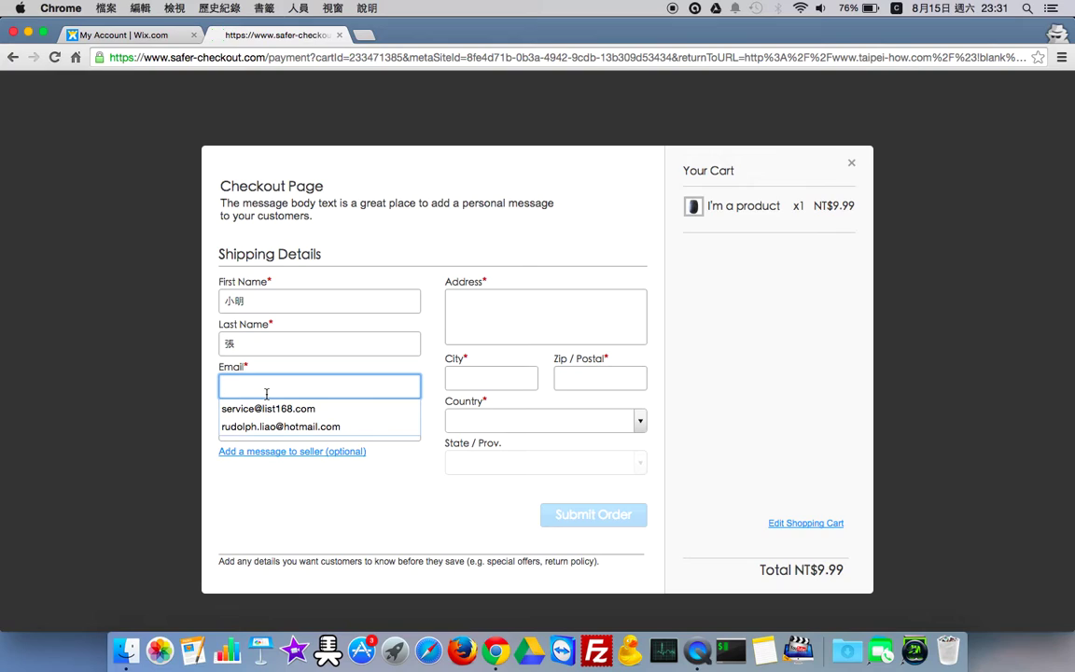
pyautogui.write('df')
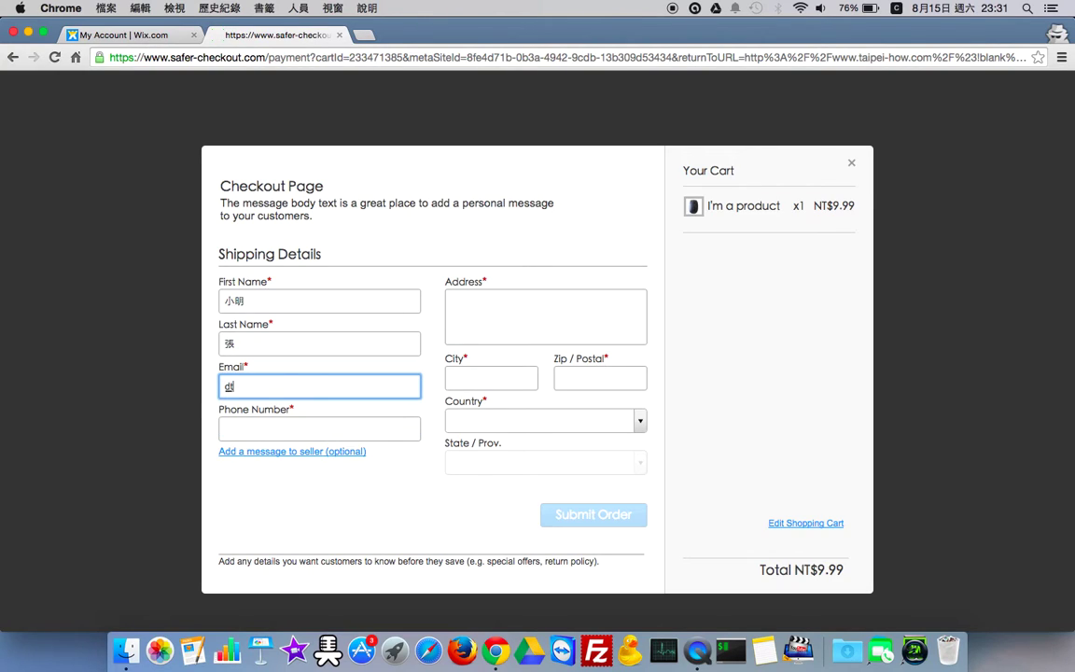
pyautogui.write('@test.com.tw')
pyautogui.click(513, 311)
pyautogui.write('台北市')
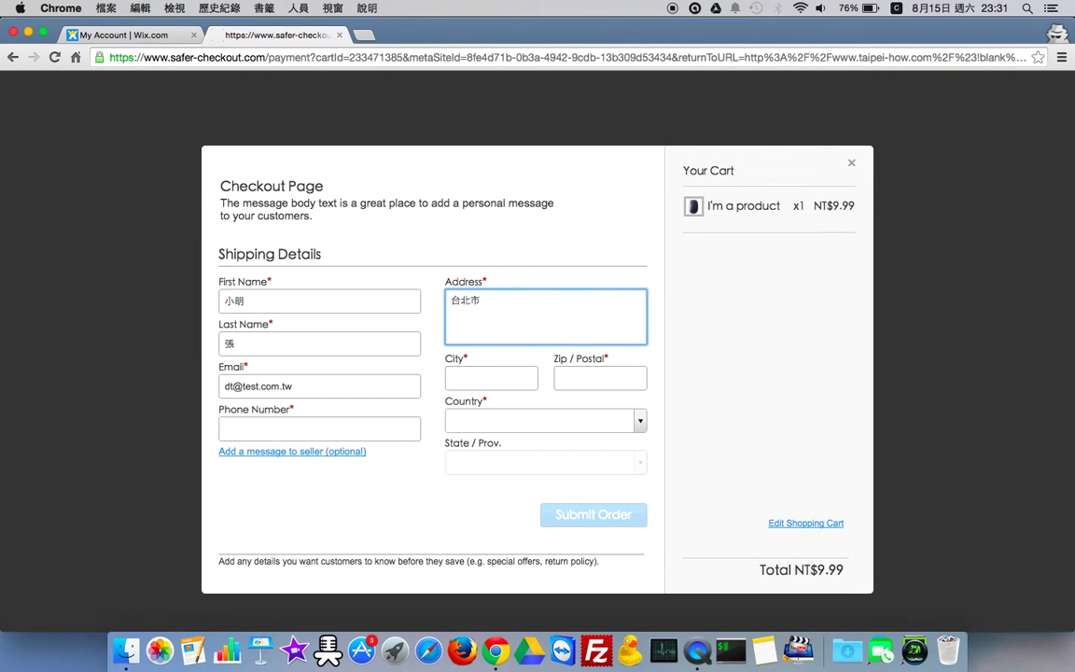
pyautogui.write('大安區測試路')
pyautogui.click(512, 376)
pyautogui.write('N')
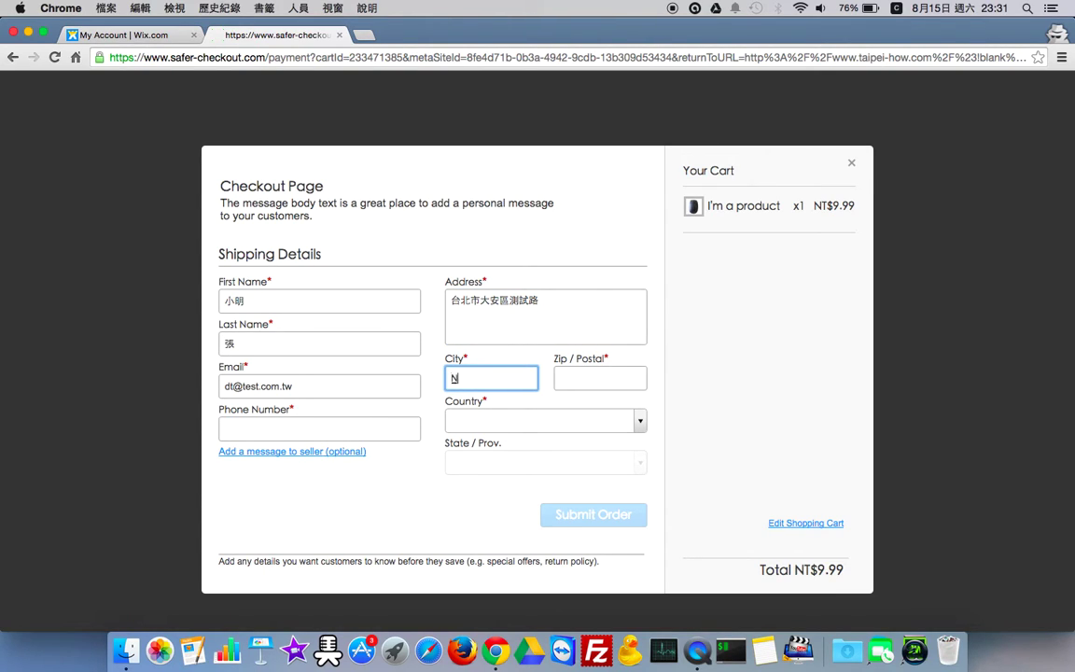
pyautogui.write('aipei')
pyautogui.press('Tab')
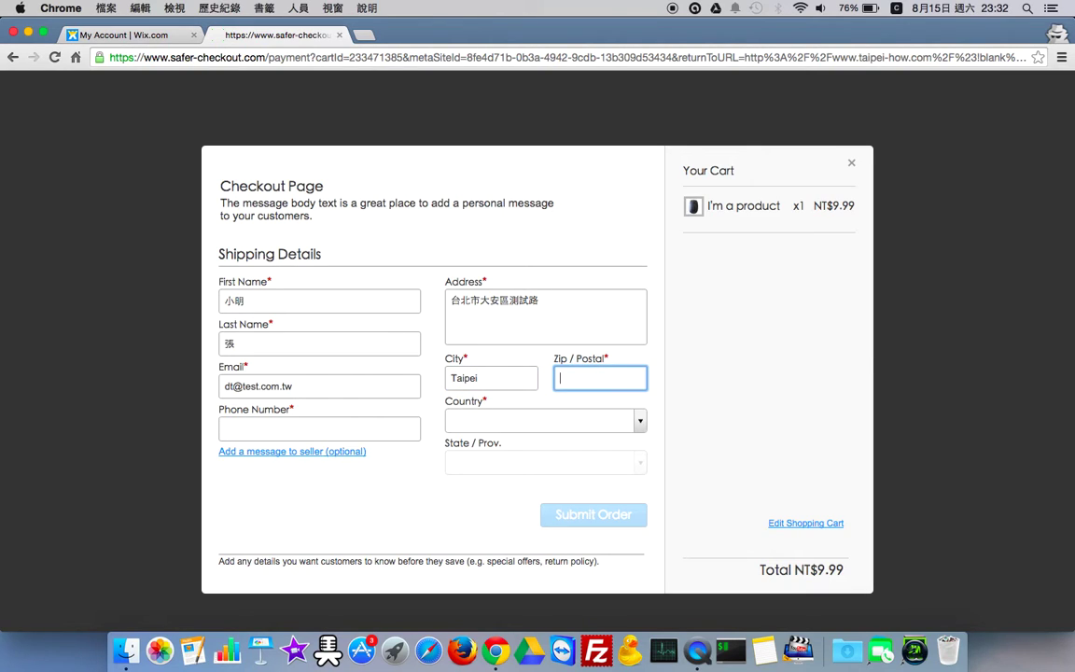
# - Enter the postal code and choose Taiwan as the shipping country
pyautogui.write('104')
pyautogui.click(511, 417)
pyautogui.scroll(-10, 509, 511)
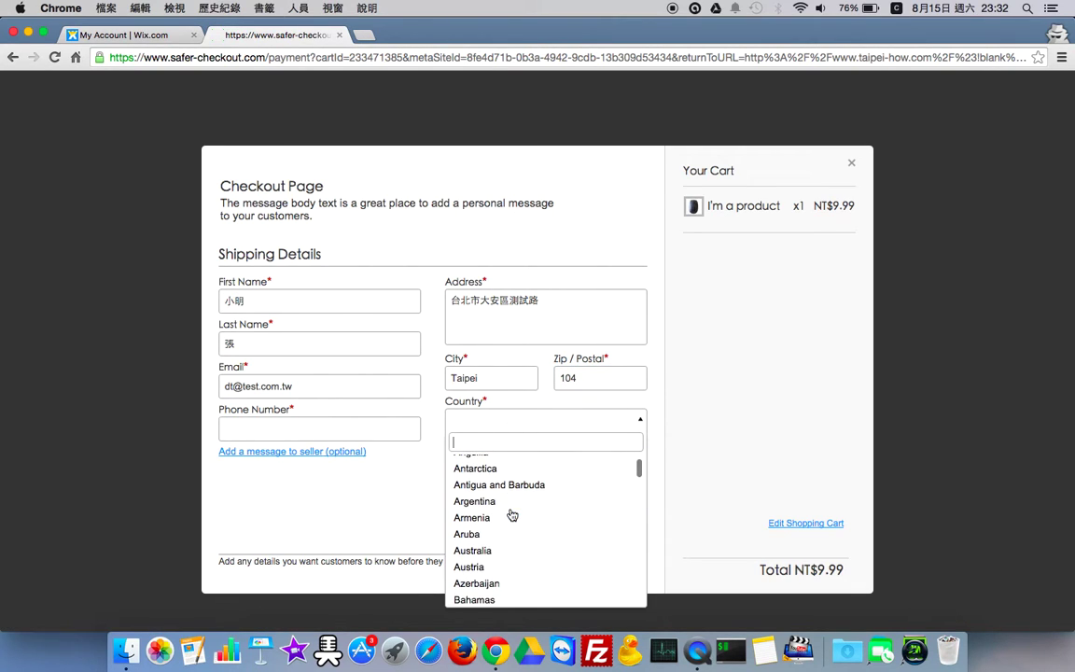
pyautogui.scroll(-9, 512, 514)
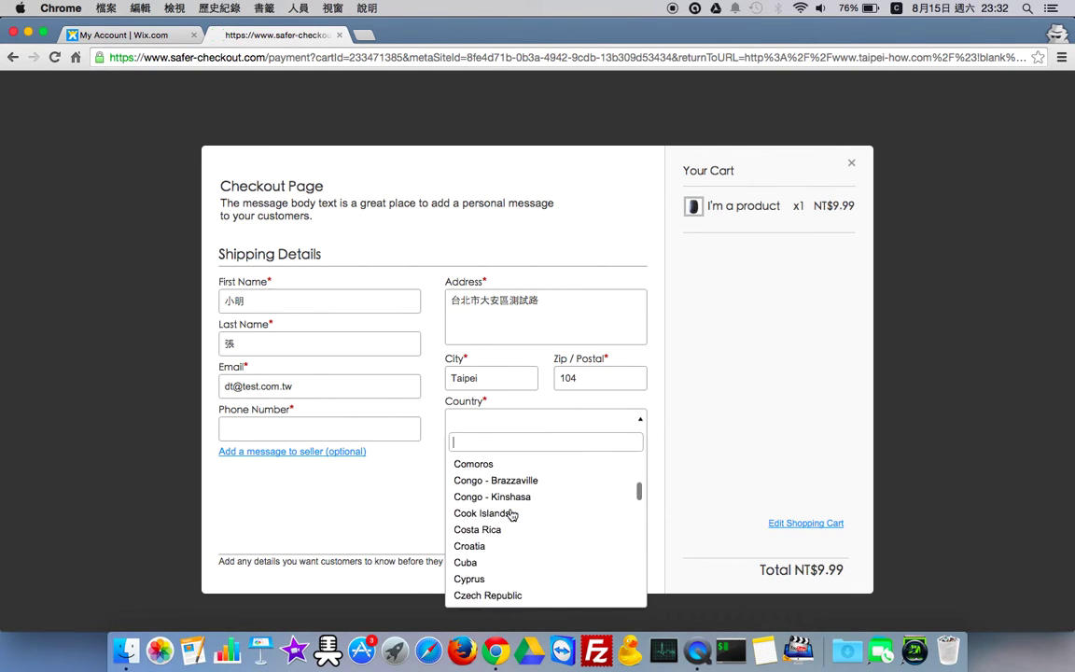
pyautogui.scroll(1, 512, 462)
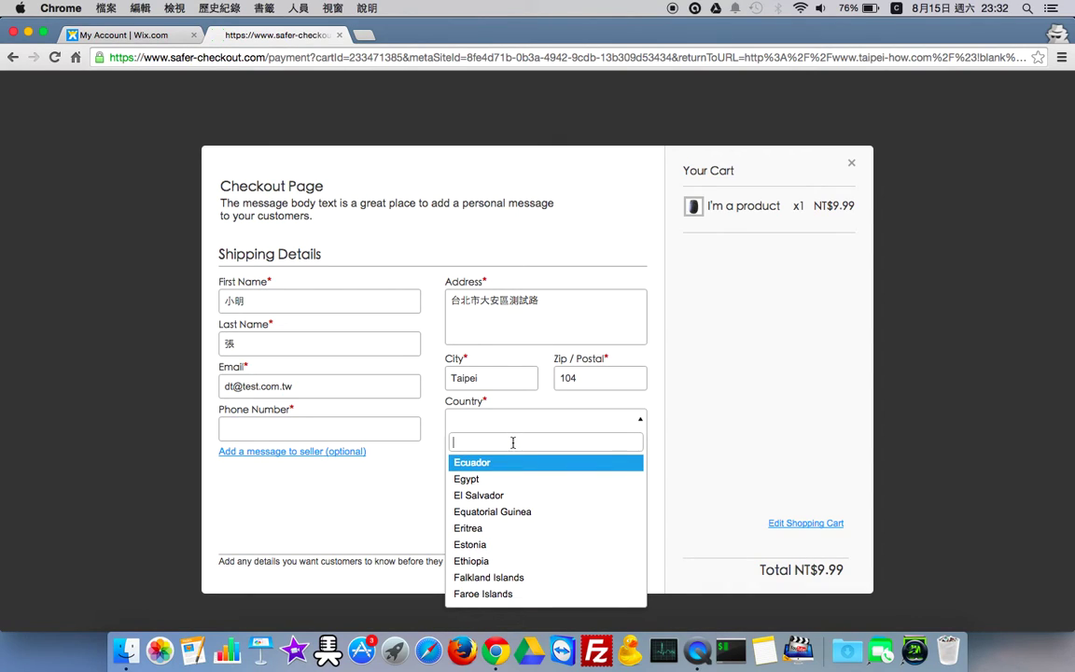
pyautogui.click(456, 442)
pyautogui.write('Tai')
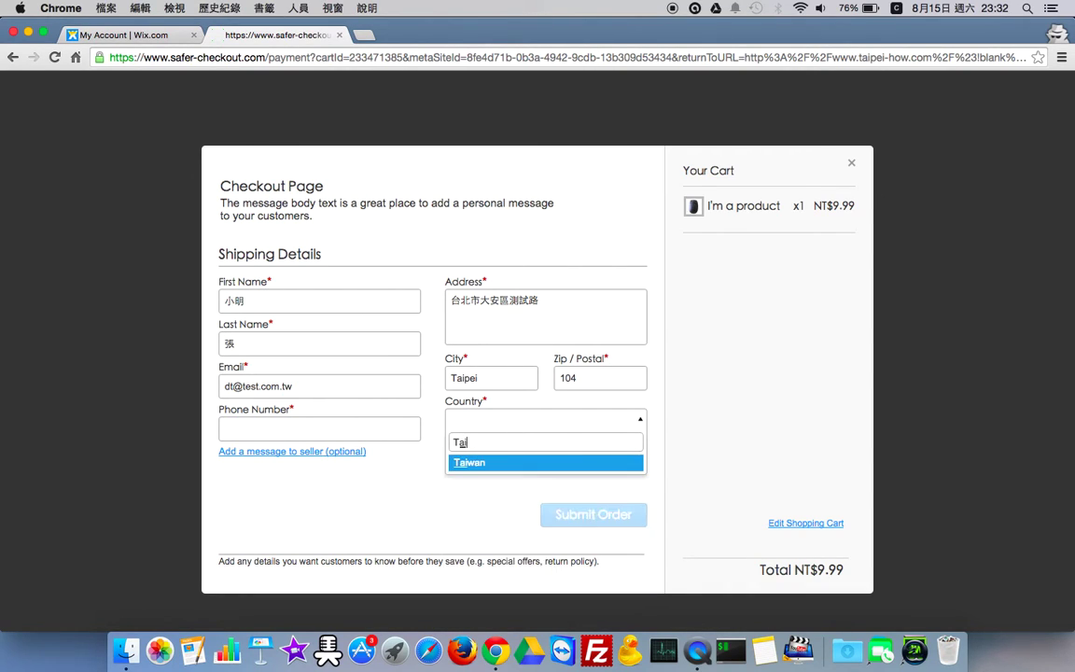
pyautogui.click(504, 463)
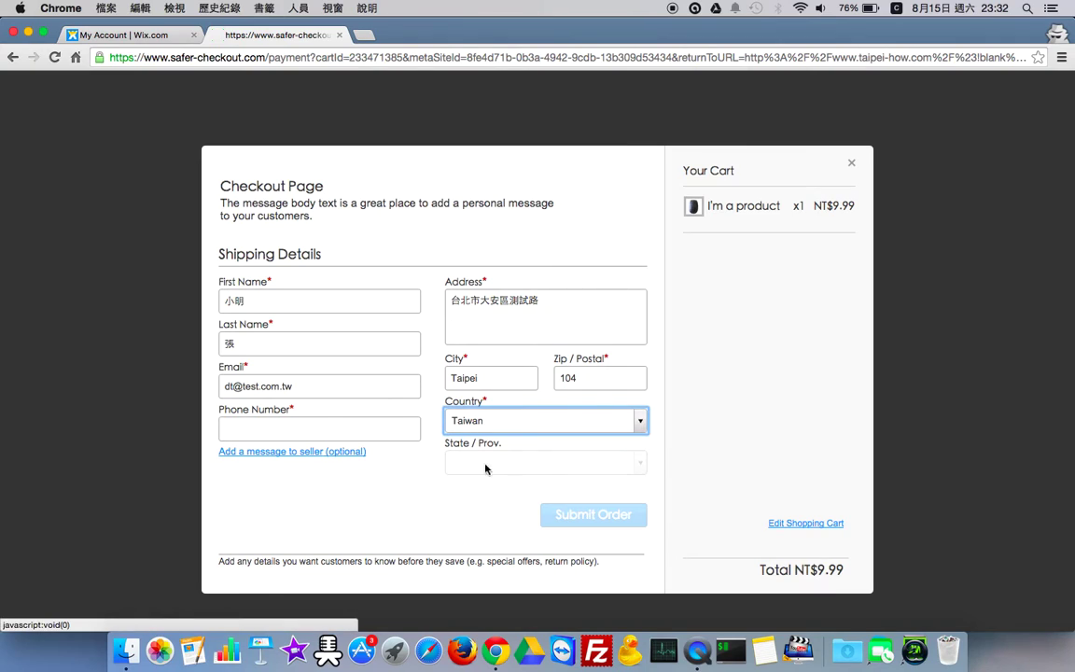
# - Add the buyer's phone number and submit the test order
pyautogui.click(356, 435)
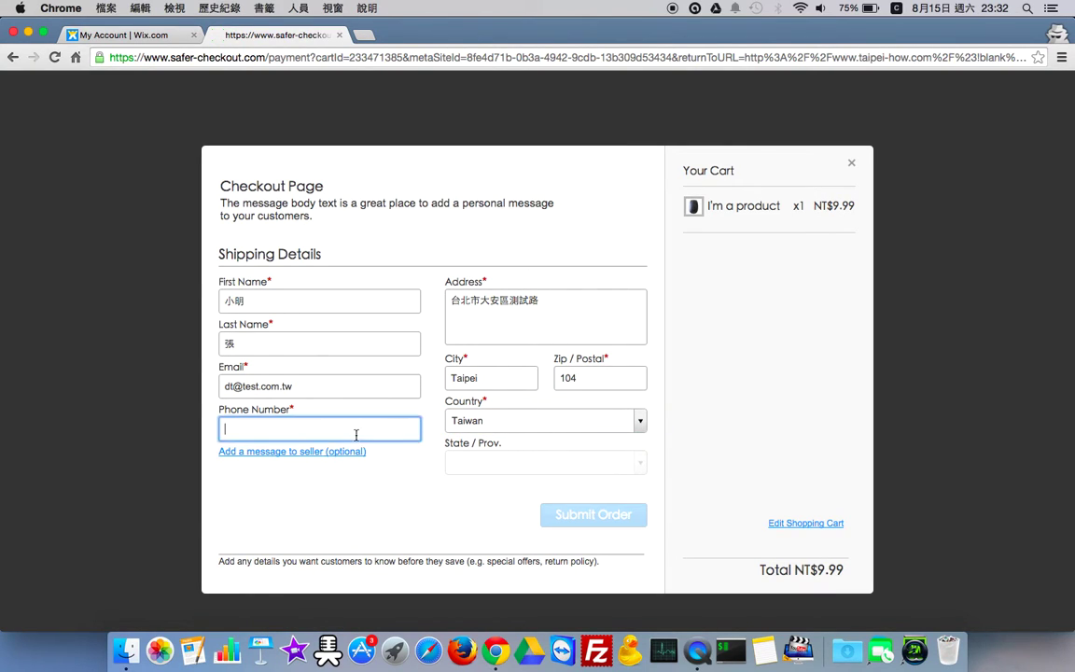
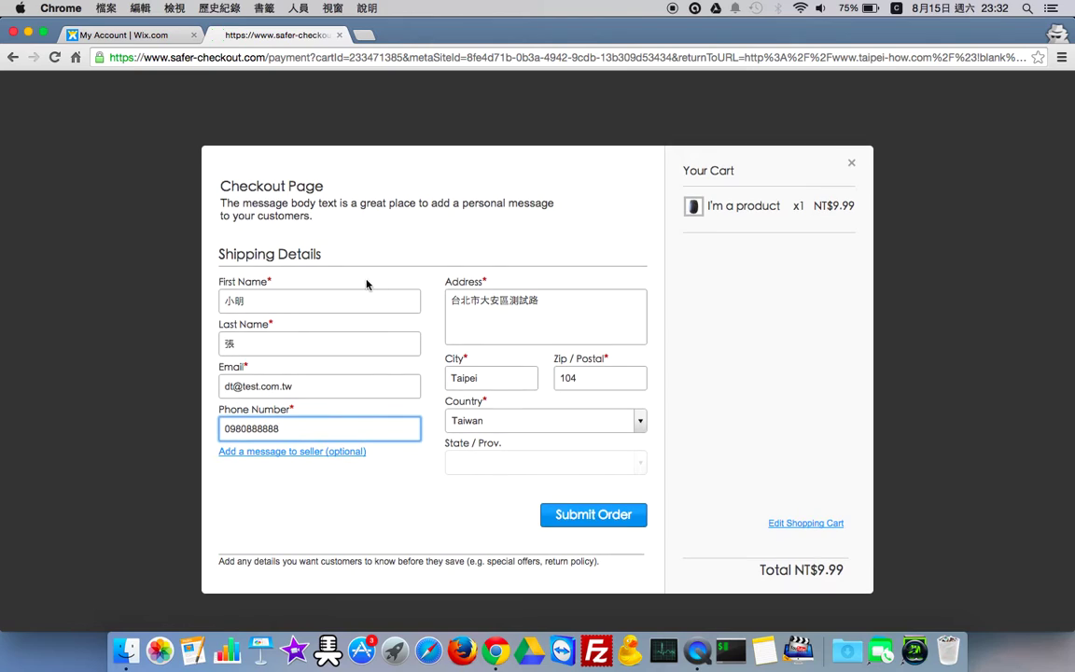
pyautogui.click(464, 289)
pyautogui.moveTo(474, 290); pyautogui.dragTo(483, 277)
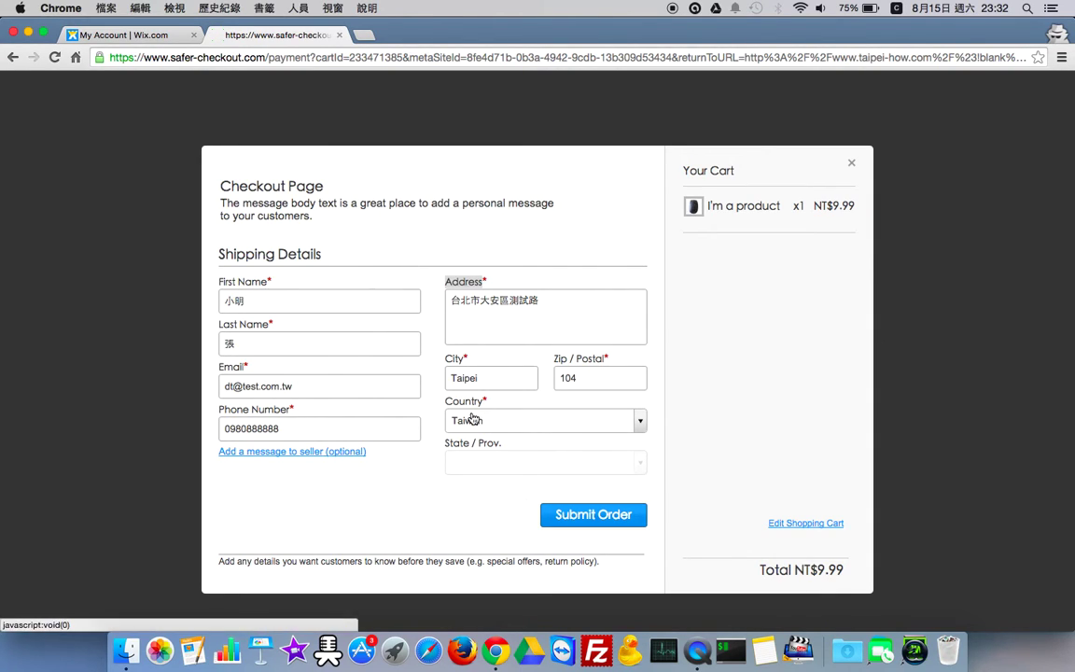
pyautogui.moveTo(485, 400); pyautogui.dragTo(446, 400)
pyautogui.click(484, 276)
pyautogui.moveTo(485, 276); pyautogui.dragTo(446, 283)
pyautogui.click(447, 283)
pyautogui.click(464, 285)
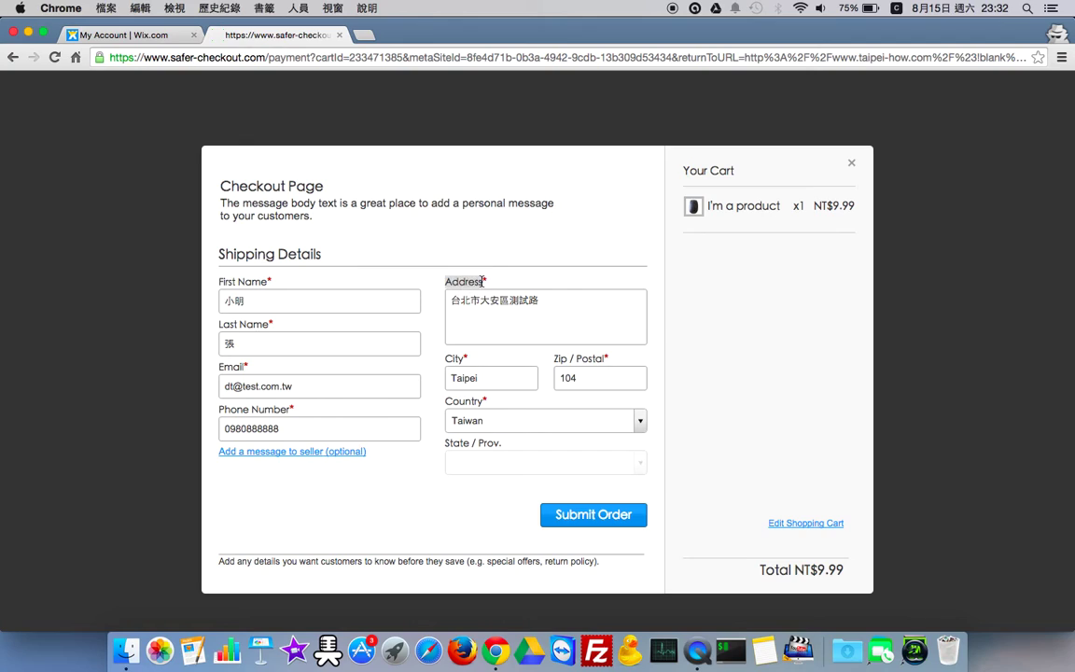
pyautogui.click(577, 518)
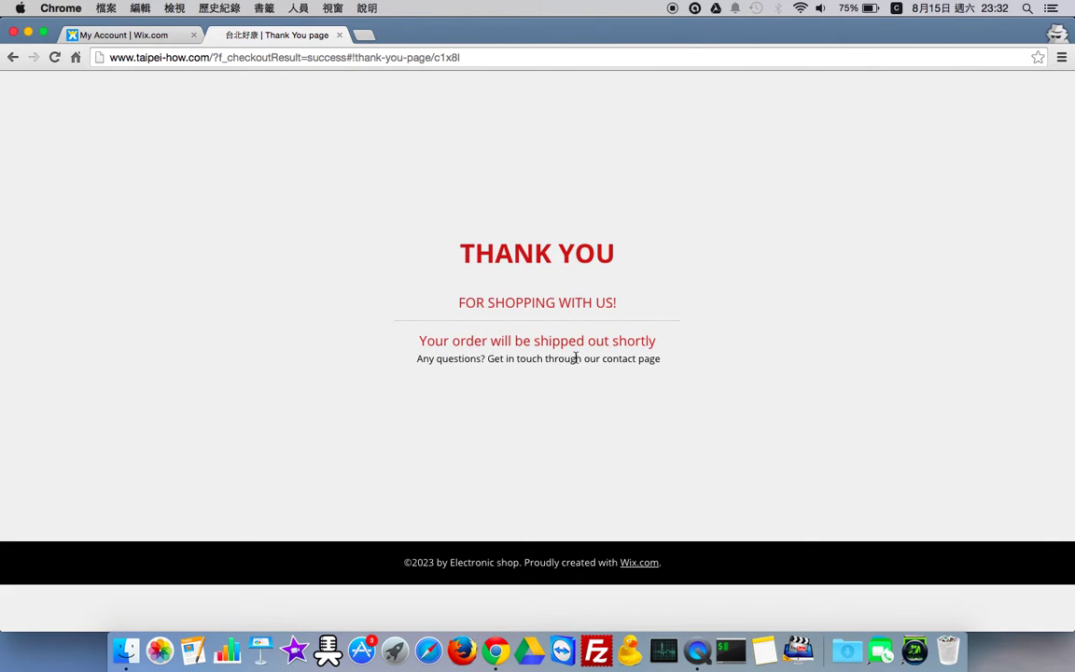
# - Close the Thank You page and open the taipeihowcom site in the Wix Editor
pyautogui.click(340, 35)
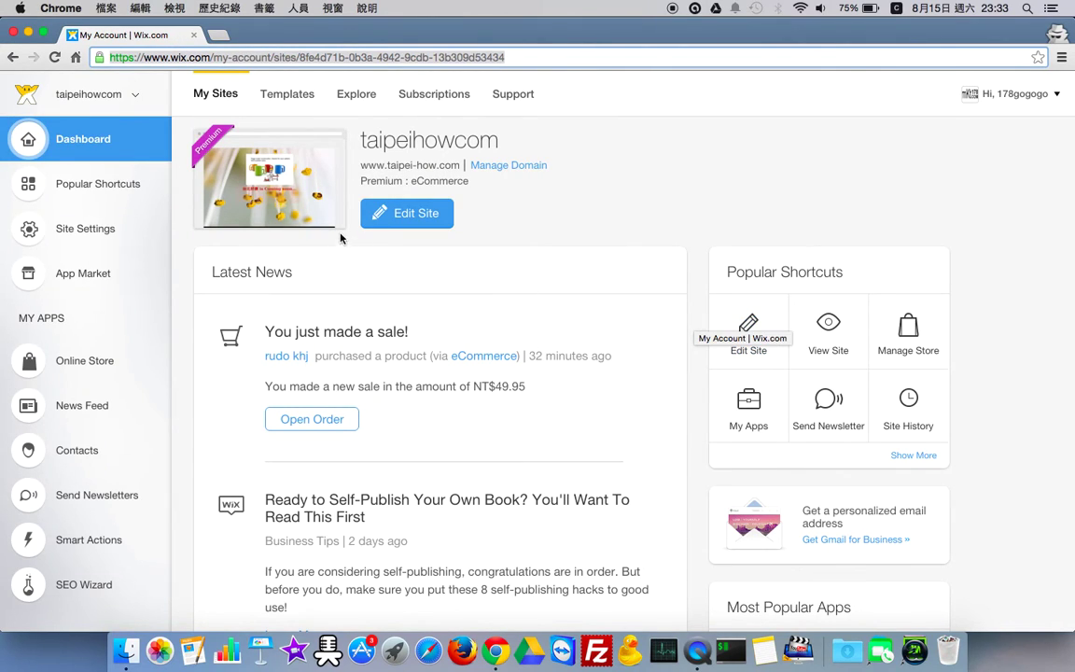
pyautogui.click(407, 213)
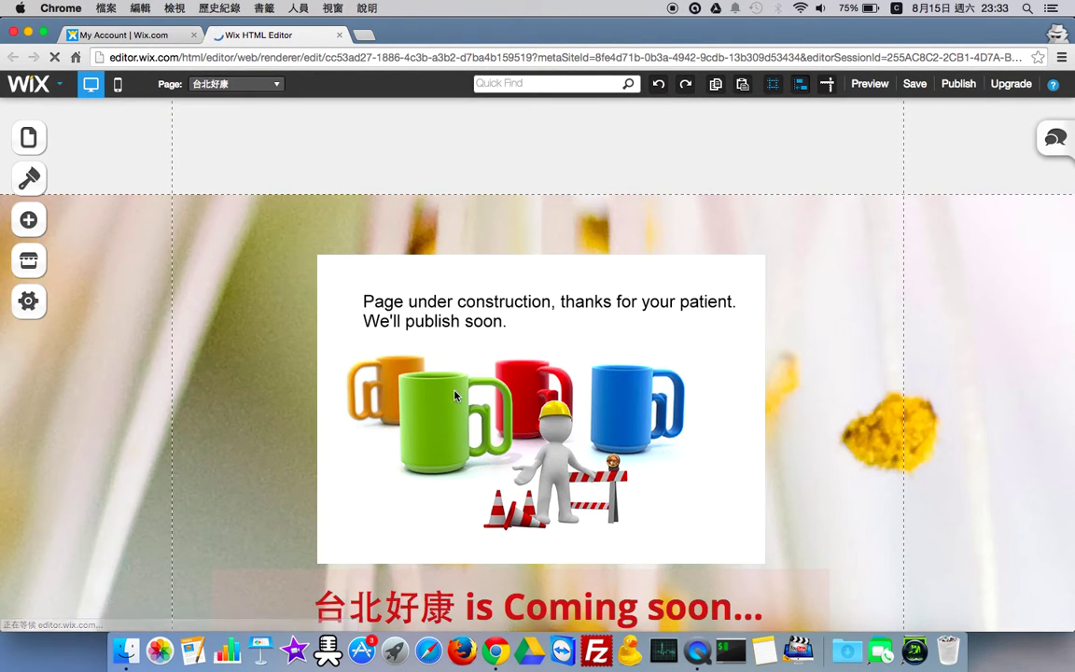
# - Go to the Blank page's product gallery and list store orders, showing the NT$9.99 open order
pyautogui.click(214, 85)
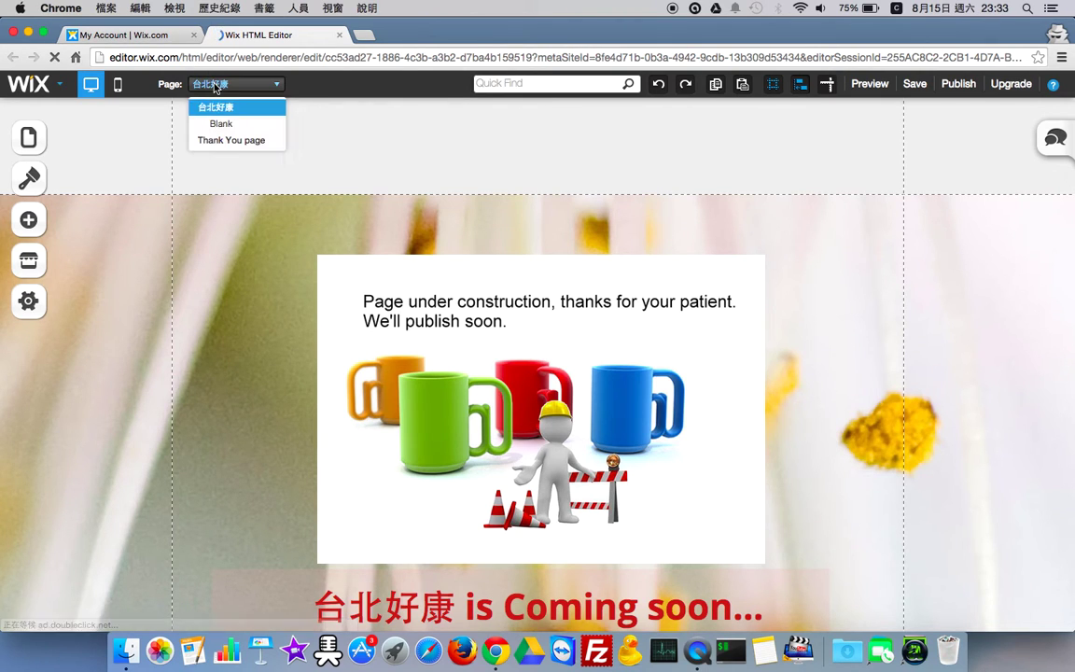
pyautogui.click(222, 123)
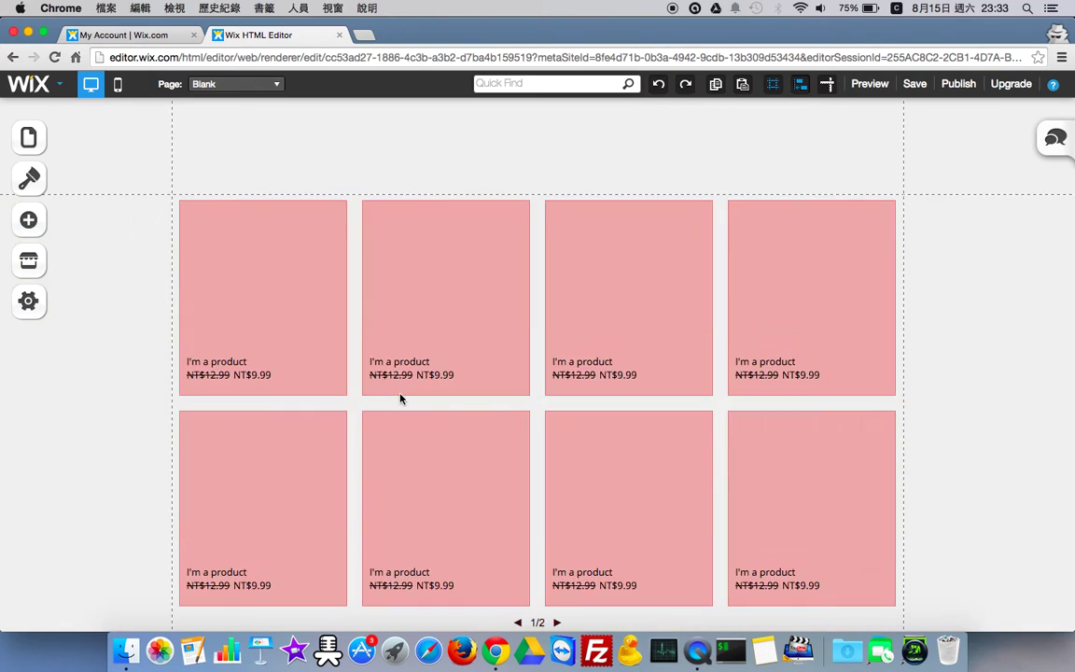
pyautogui.click(431, 333)
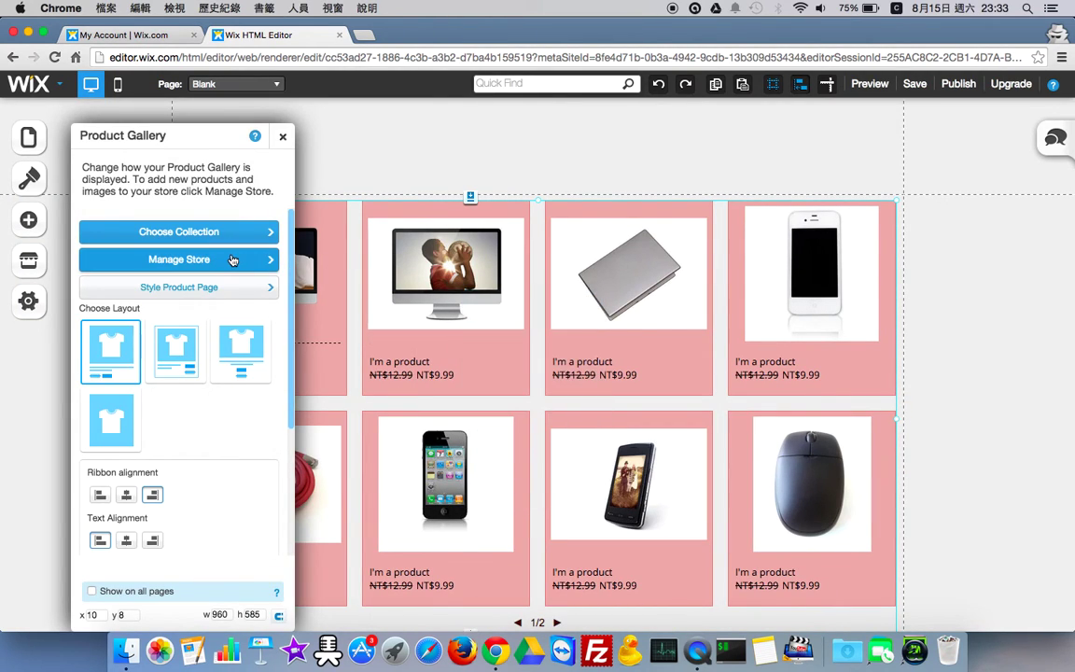
pyautogui.click(213, 233)
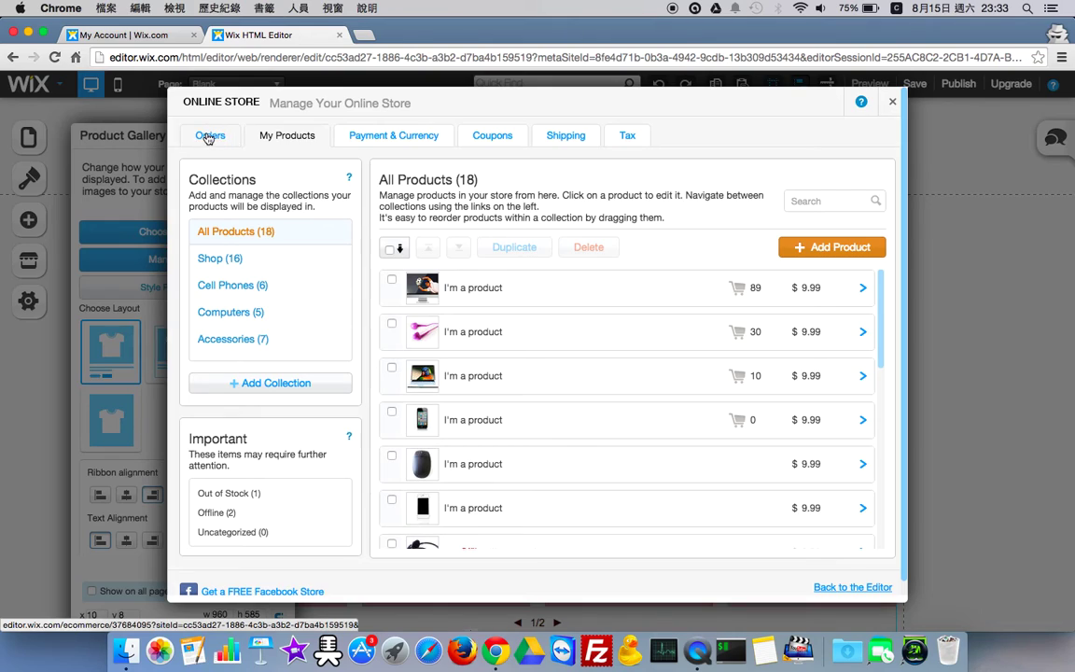
pyautogui.click(209, 136)
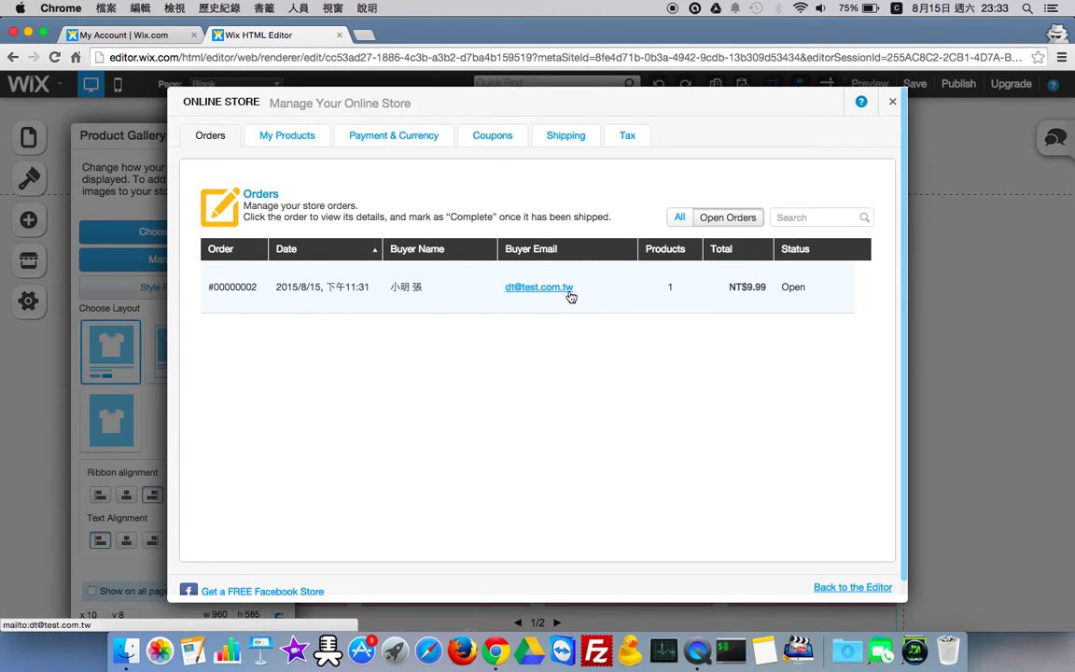
# - Add the note '備註事項' to the NT$9.99 test order and mark it complete
pyautogui.click(437, 303)
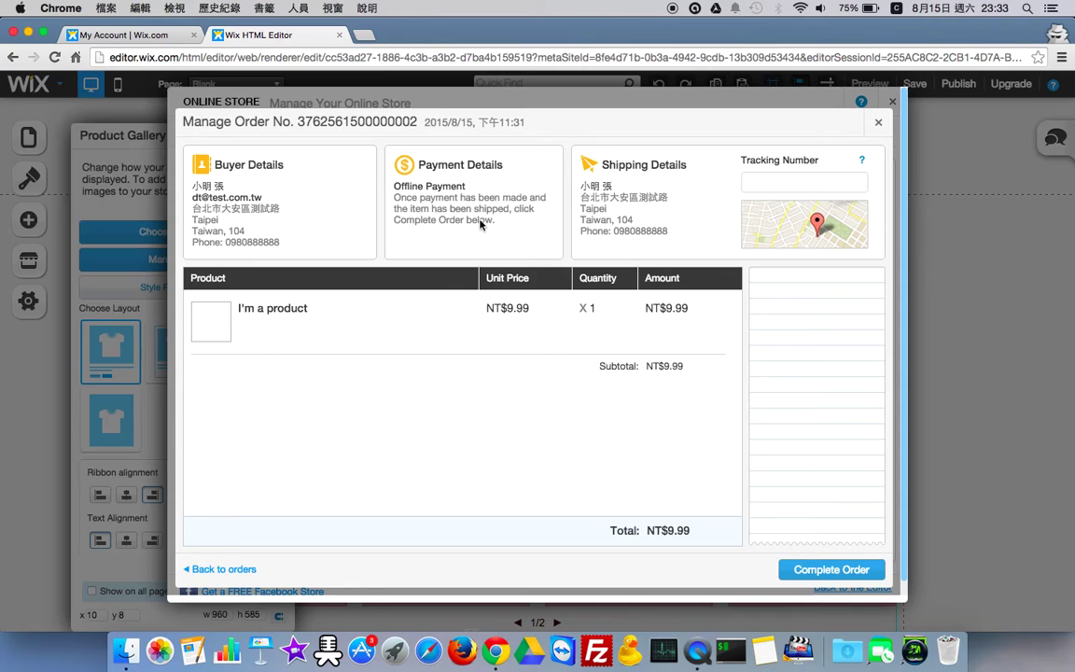
pyautogui.moveTo(752, 238)
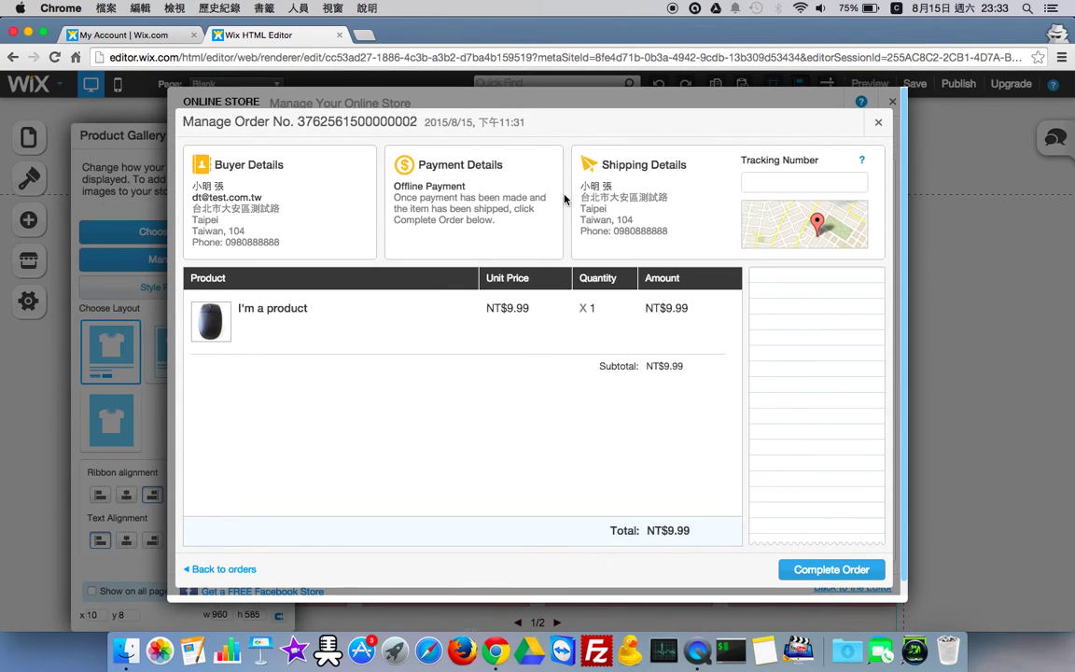
pyautogui.click(804, 310)
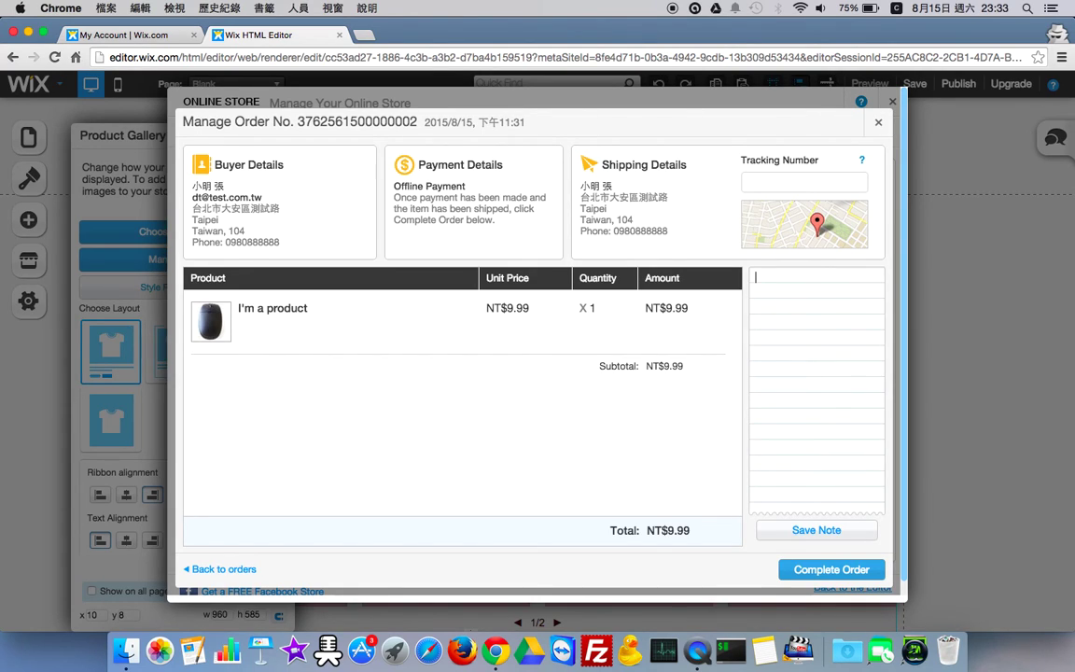
pyautogui.write('備註')
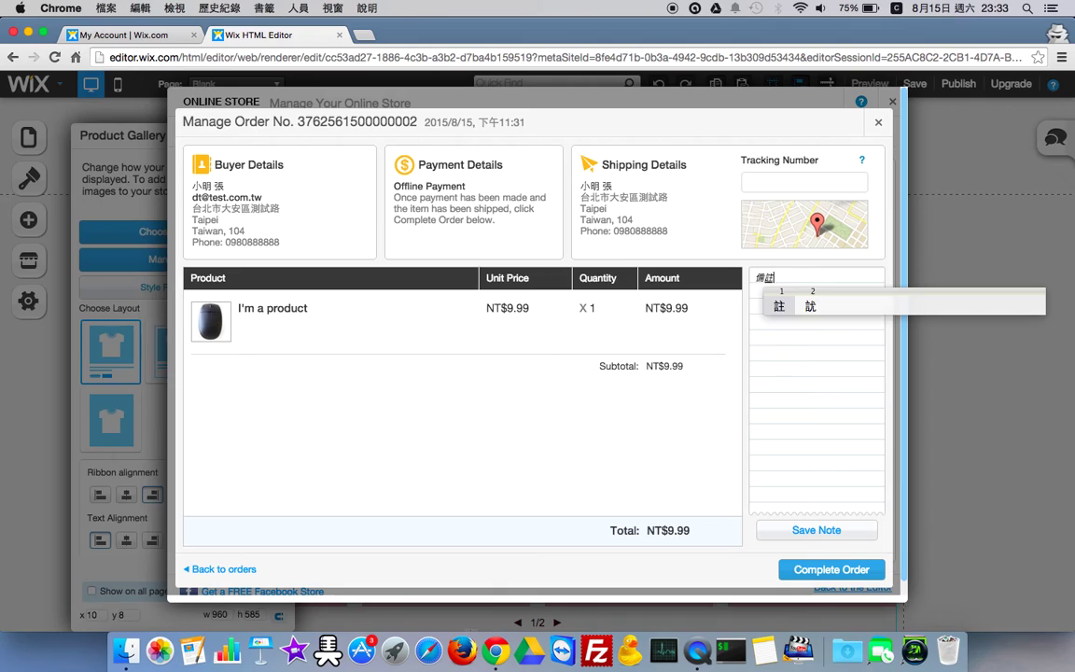
pyautogui.write('事項')
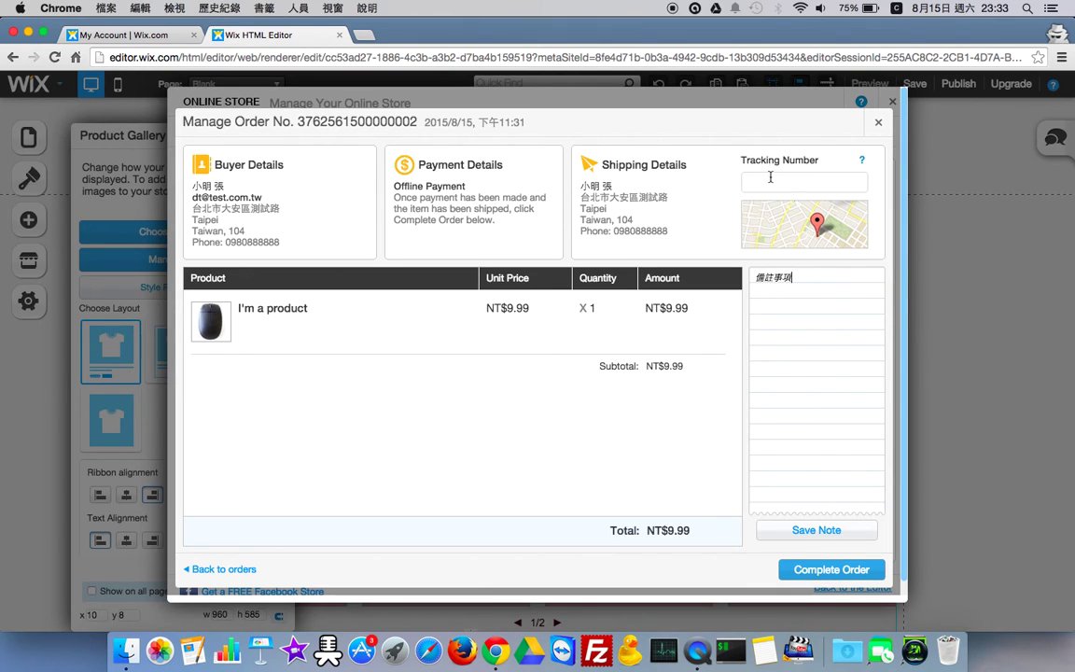
pyautogui.click(814, 583)
pyautogui.click(587, 390)
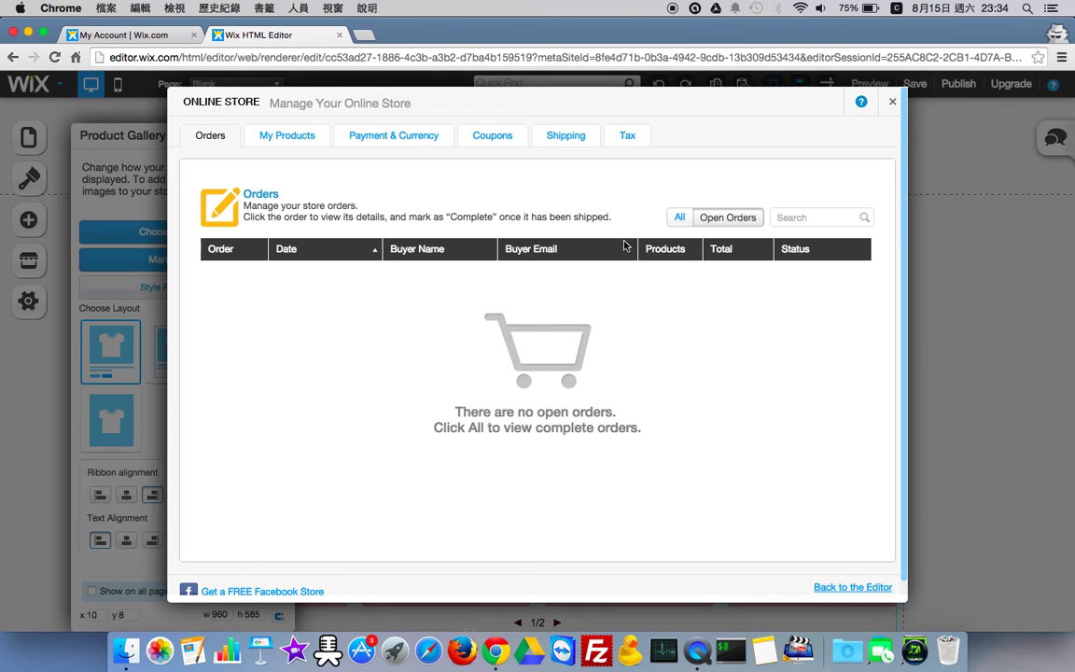
# - Show the Payment & Currency settings (Offline Payment, New Taiwan dollar), then switch to QuickTime Player
pyautogui.click(362, 135)
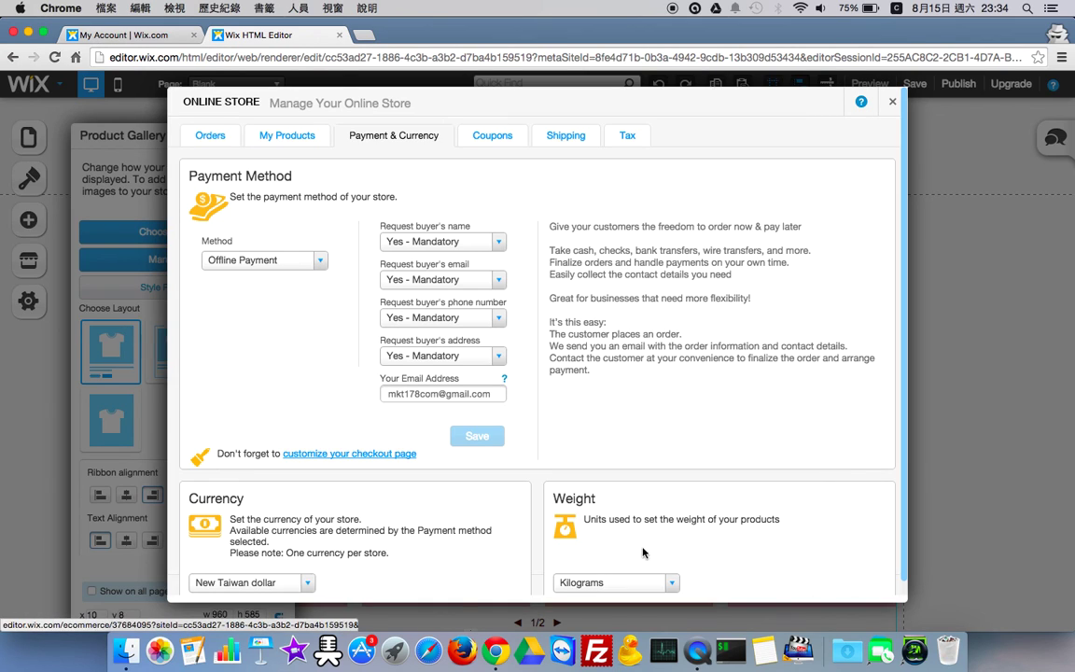
pyautogui.click(697, 651)
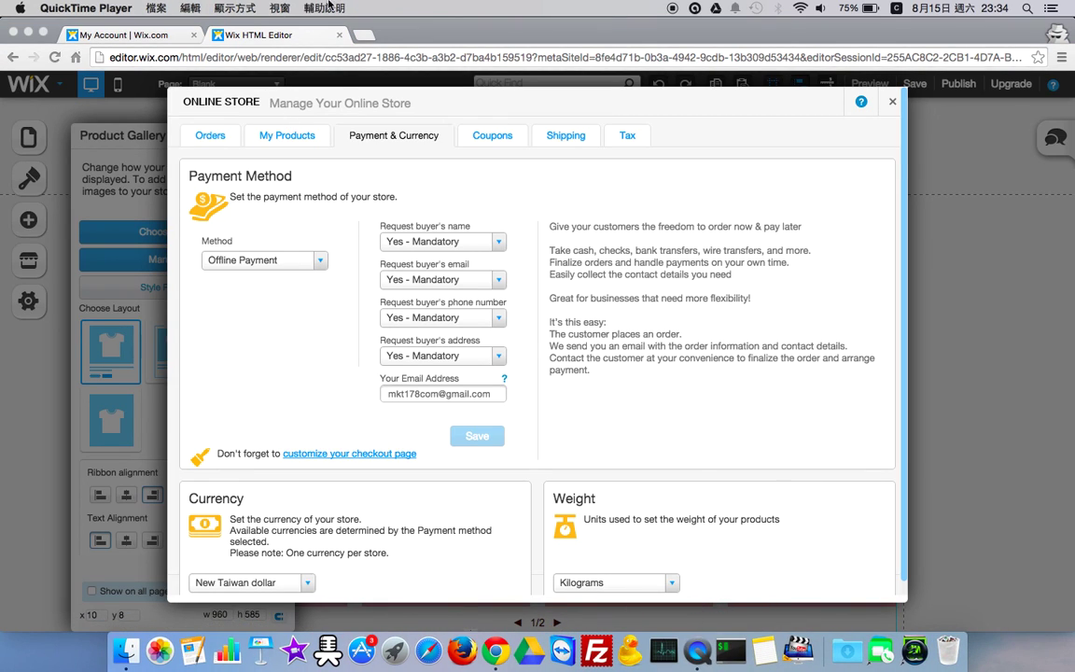